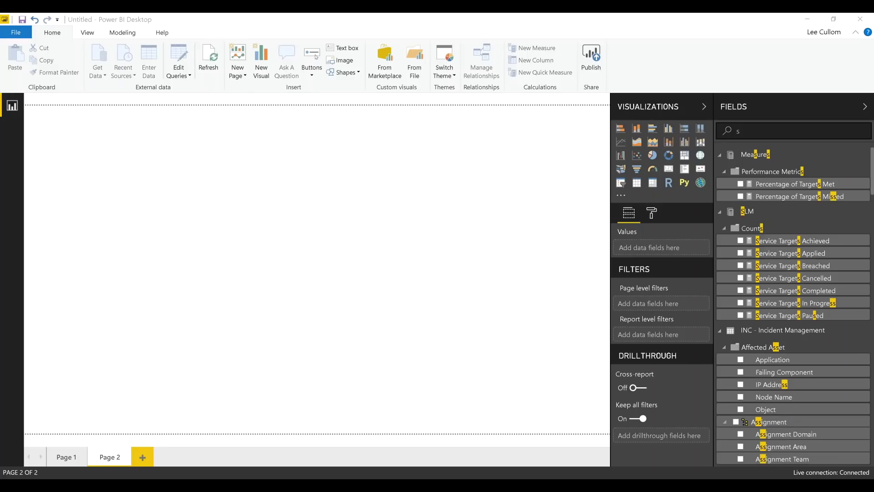
Find the Source field of the incident classification and add it to the page as a slicer
{"action": "left_click", "coordinate": [747, 131]}
{"action": "type", "text": "ource"}
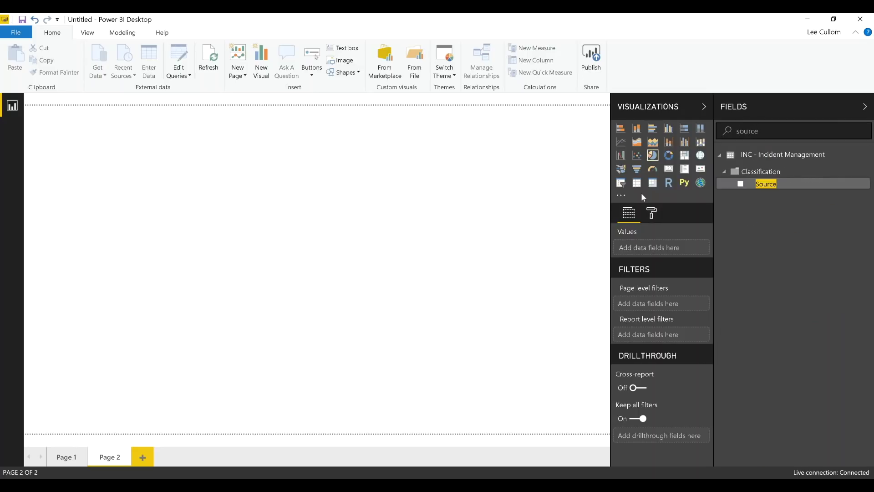
{"action": "left_click", "coordinate": [740, 184]}
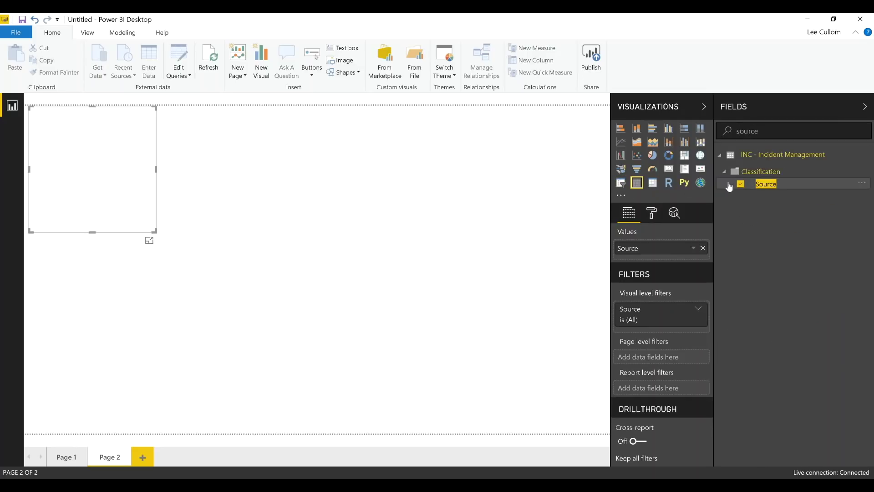
{"action": "left_click", "coordinate": [620, 183]}
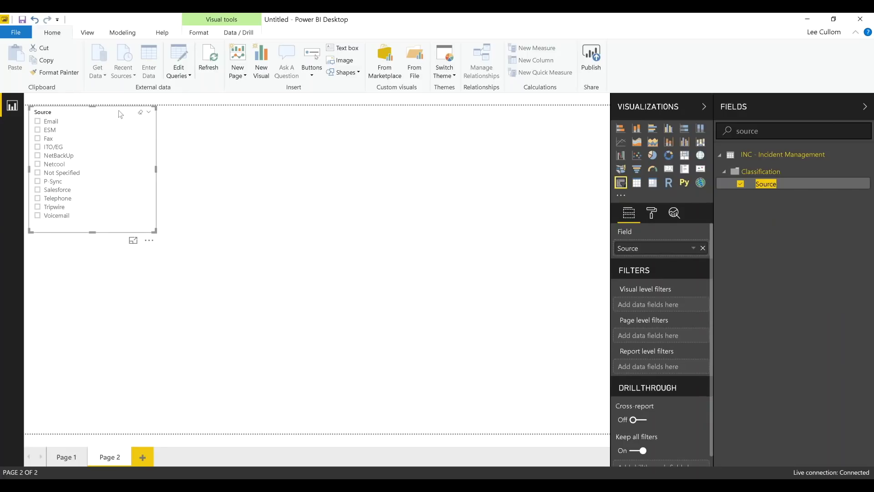
Change the Source slicer to a dropdown and resize it to a low, slightly wider box
{"action": "left_click", "coordinate": [149, 112]}
{"action": "left_click", "coordinate": [167, 135]}
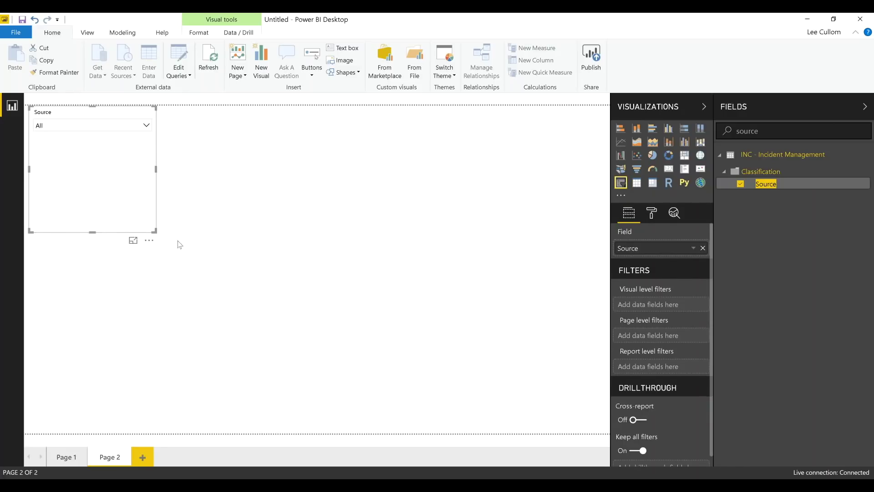
{"action": "left_click_drag", "start_coordinate": [155, 231], "coordinate": [166, 138]}
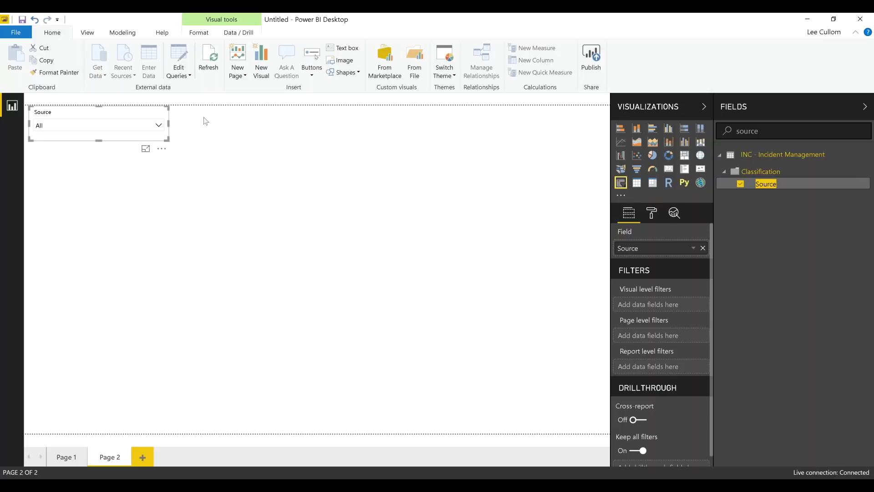
{"action": "left_click", "coordinate": [203, 119]}
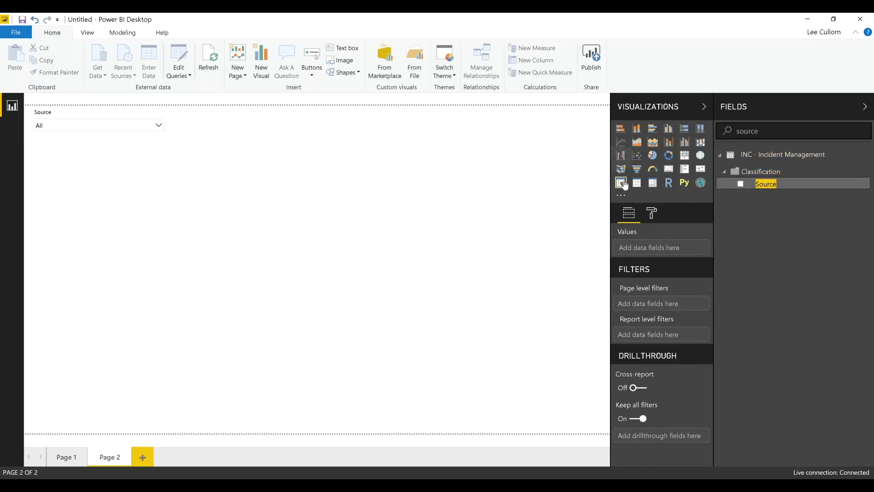
Add a second slicer beside the Source slicer, using Year from the Time - Opened Date table
{"action": "left_click", "coordinate": [621, 183]}
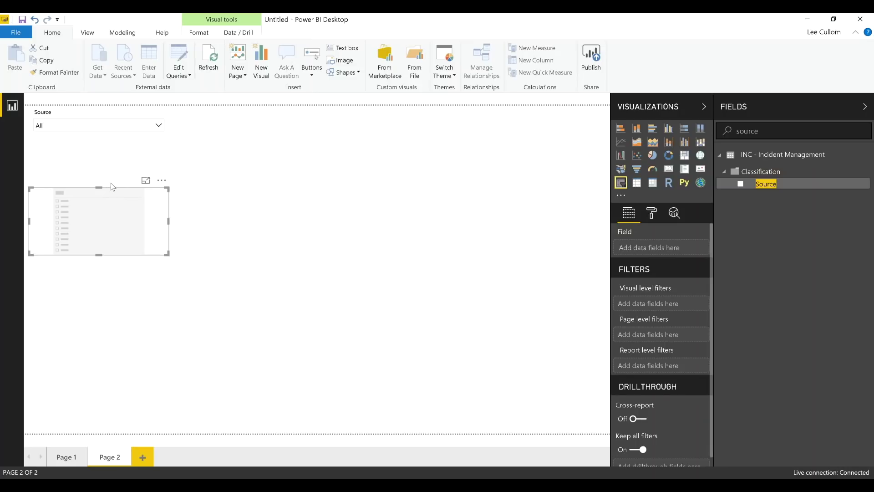
{"action": "left_click_drag", "start_coordinate": [122, 192], "coordinate": [273, 116]}
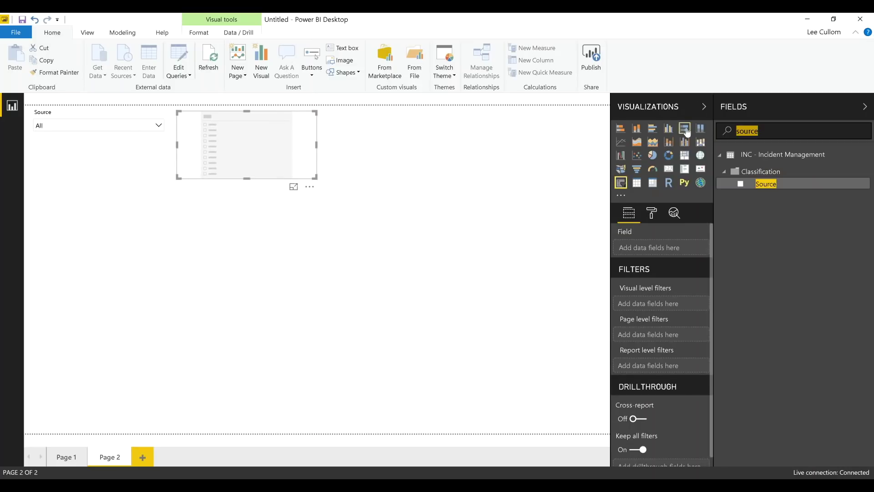
{"action": "type", "text": "open"}
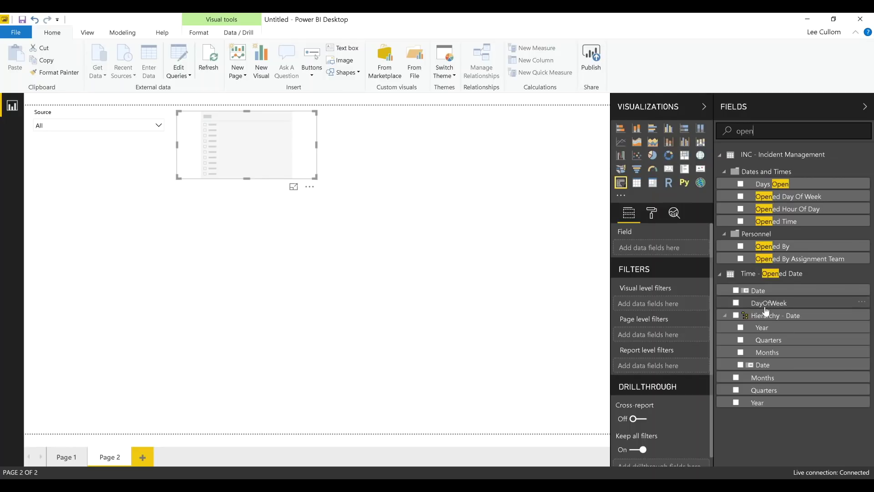
{"action": "left_click", "coordinate": [736, 402]}
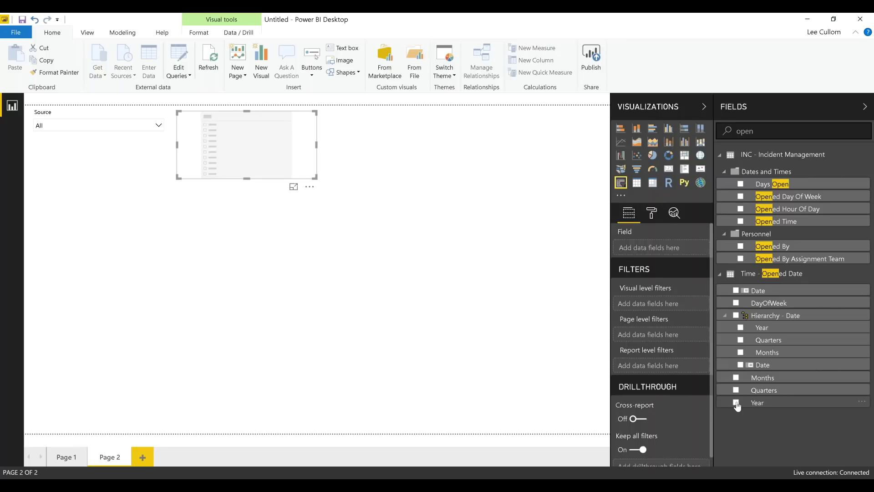
Make the Year slicer relative, covering the last 5 years, and resize it to a wider, lower box
{"action": "left_click", "coordinate": [312, 119]}
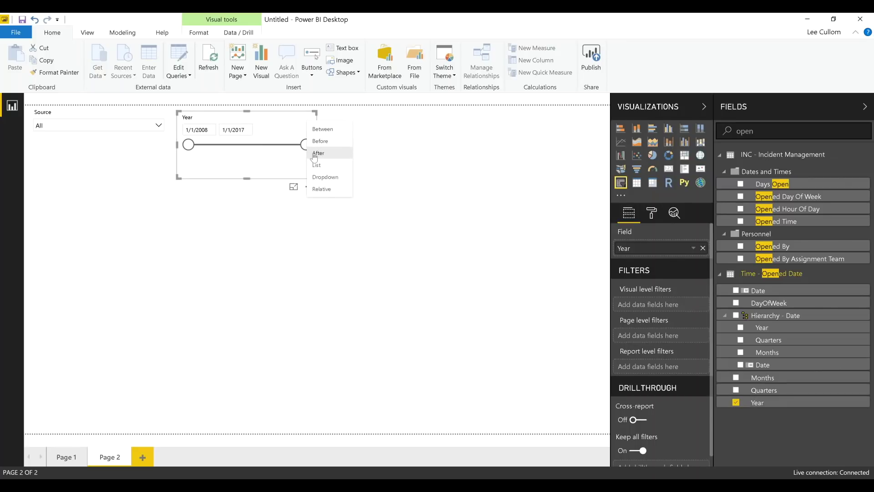
{"action": "left_click", "coordinate": [323, 191]}
{"action": "left_click", "coordinate": [300, 135]}
{"action": "left_click", "coordinate": [285, 214]}
{"action": "double_click", "coordinate": [253, 133]}
{"action": "type", "text": "5"}
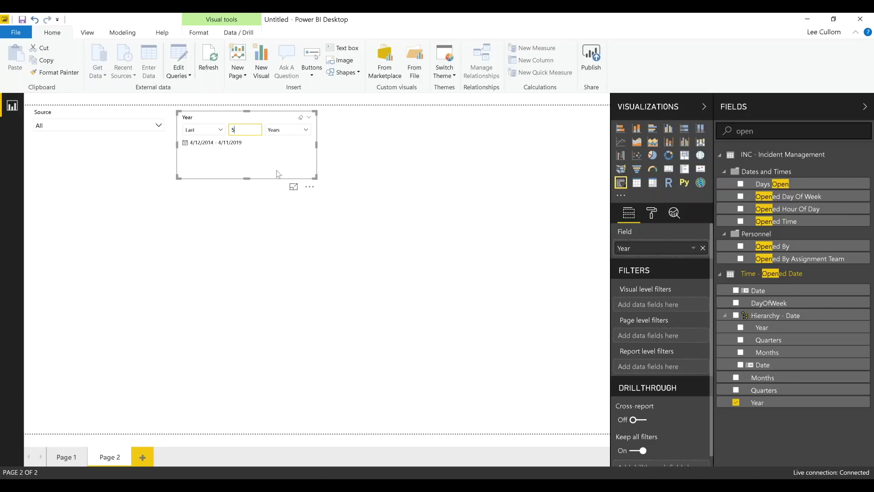
{"action": "left_click_drag", "start_coordinate": [313, 176], "coordinate": [353, 147]}
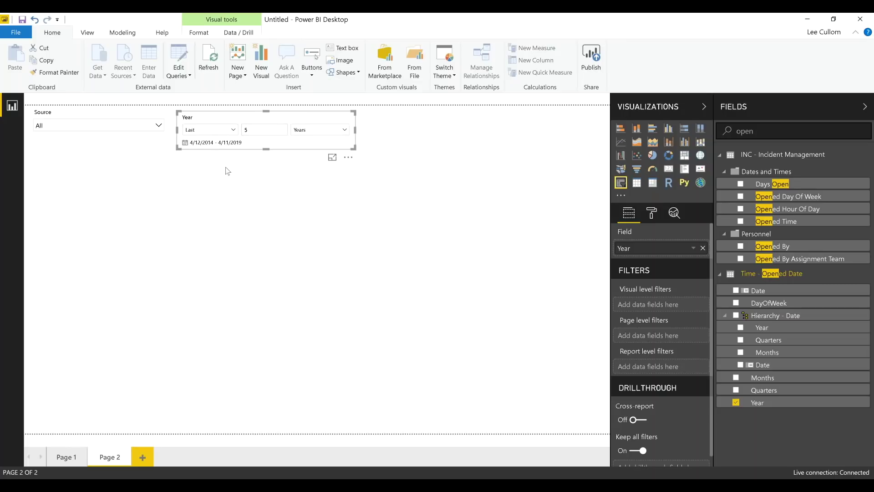
{"action": "left_click", "coordinate": [265, 205]}
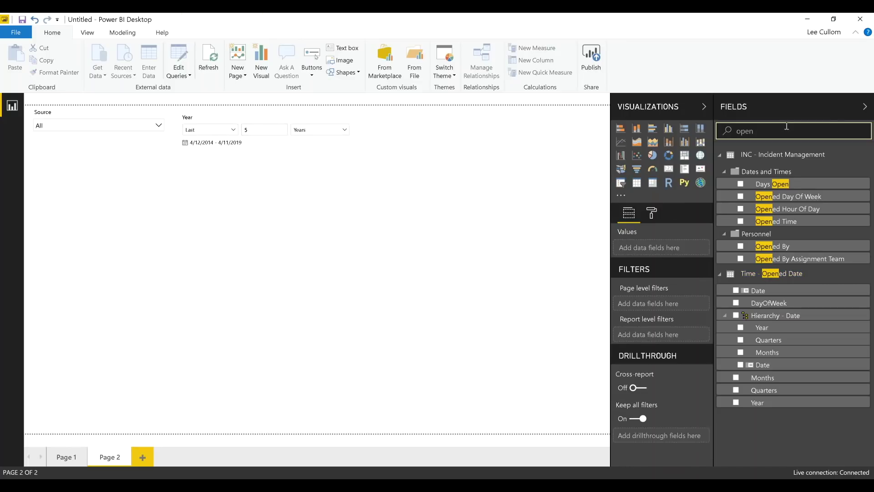
Clear the field search and add an empty matrix below the slicers, stretched to span the width of both
{"action": "left_click", "coordinate": [785, 131]}
{"action": "key", "text": "BackSpace"}
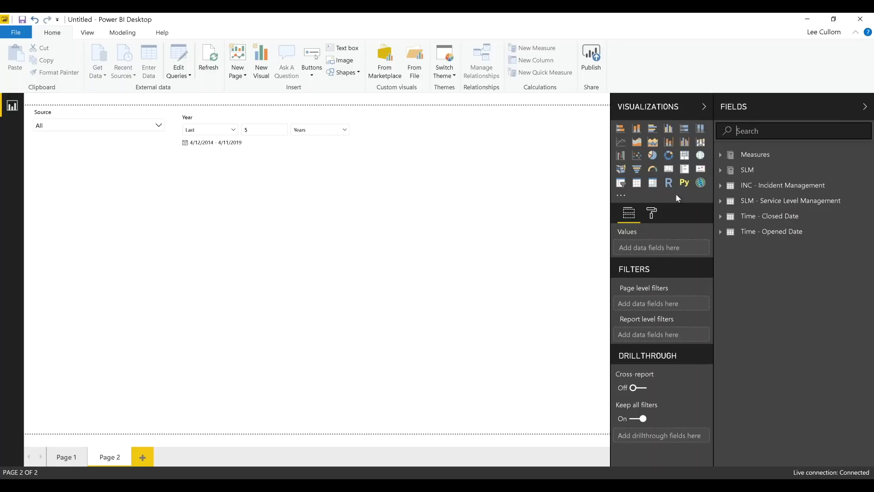
{"action": "left_click", "coordinate": [653, 187]}
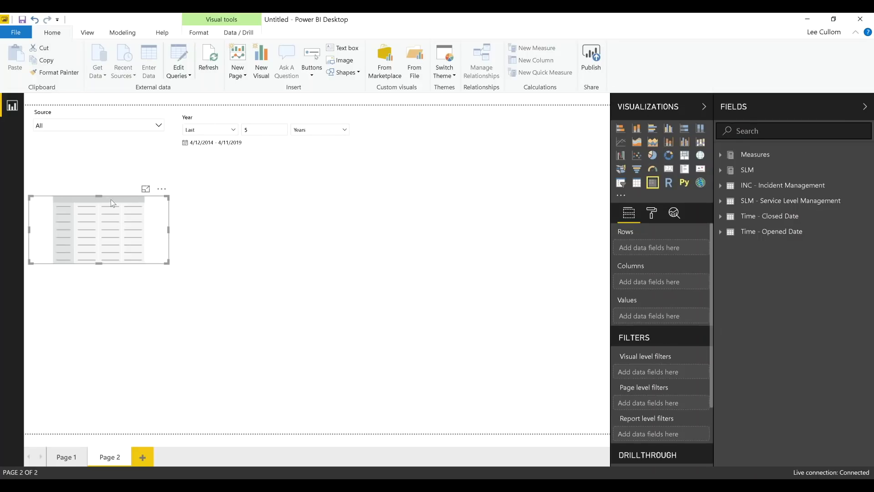
{"action": "left_click_drag", "start_coordinate": [97, 195], "coordinate": [96, 158]}
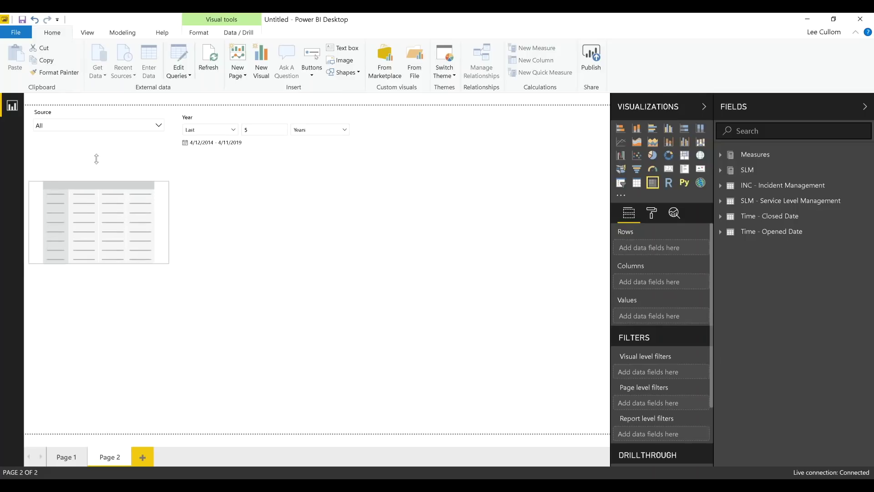
{"action": "left_click", "coordinate": [153, 250]}
{"action": "left_click_drag", "start_coordinate": [168, 263], "coordinate": [349, 255]}
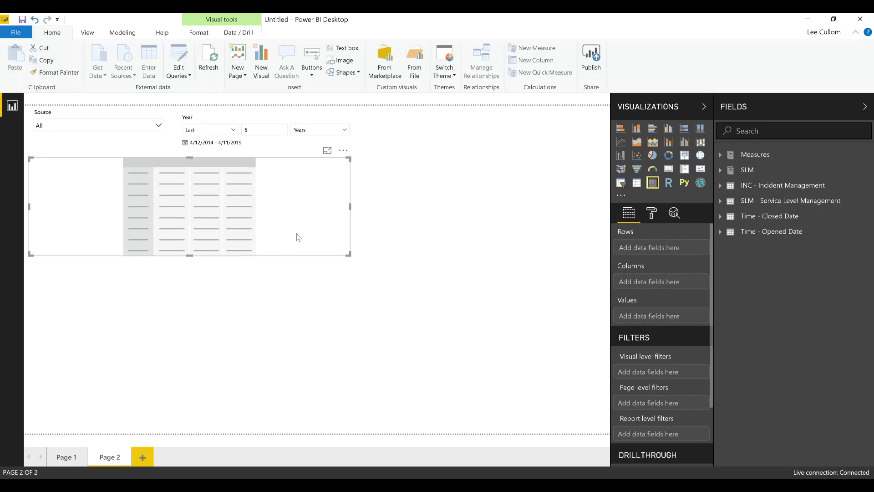
Find SLA Name in the Service Level Management table and use it as the matrix rows
{"action": "left_click", "coordinate": [773, 132]}
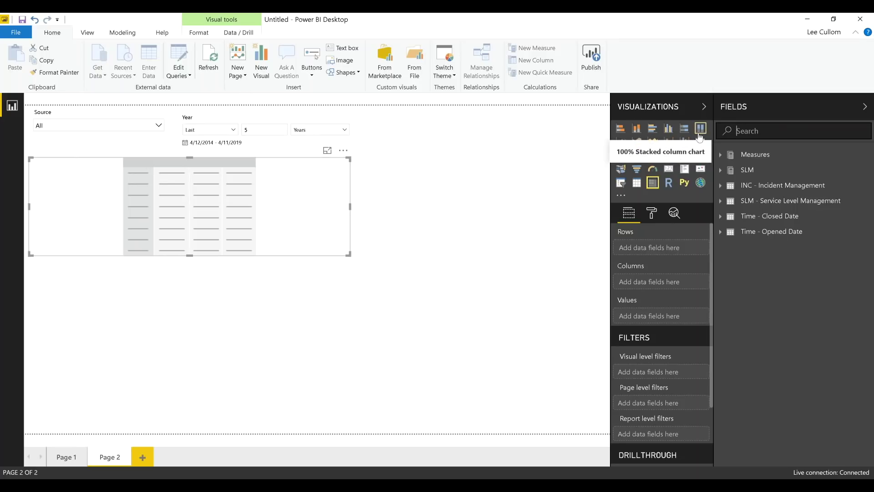
{"action": "type", "text": "sla"}
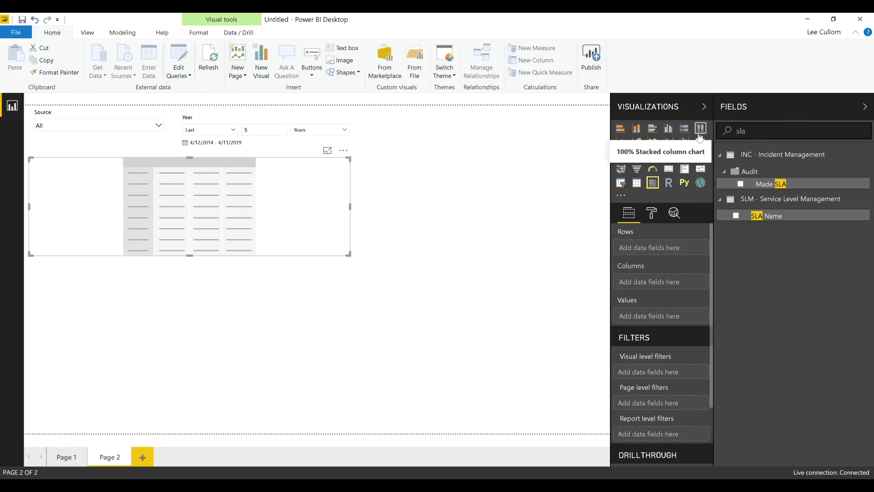
{"action": "left_click", "coordinate": [736, 217]}
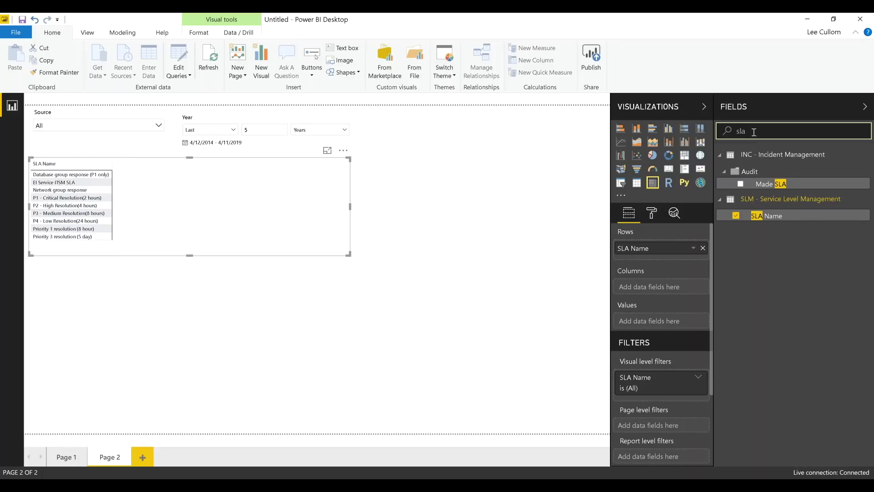
Add the Percentage of Targets Met and Percentage of Targets Missed measures to the matrix values
{"action": "key", "text": "BackSpace"}
{"action": "key", "text": "BackSpace"}
{"action": "key", "text": "BackSpace"}
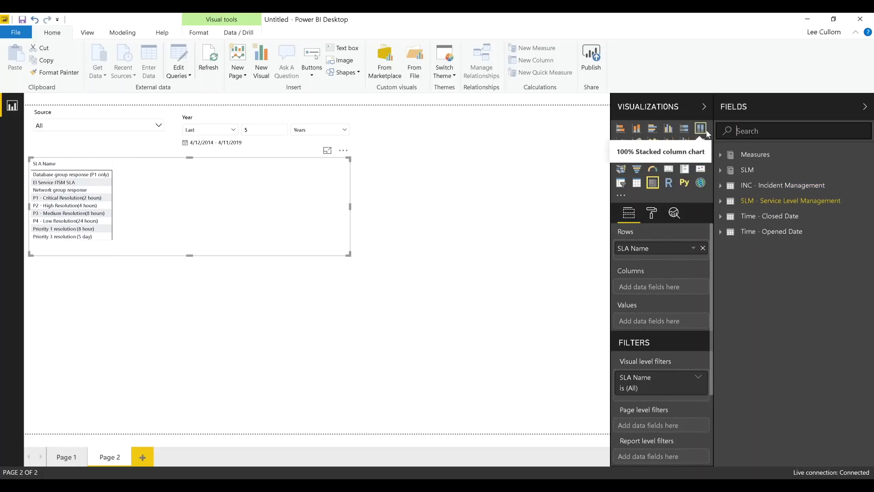
{"action": "type", "text": "met"}
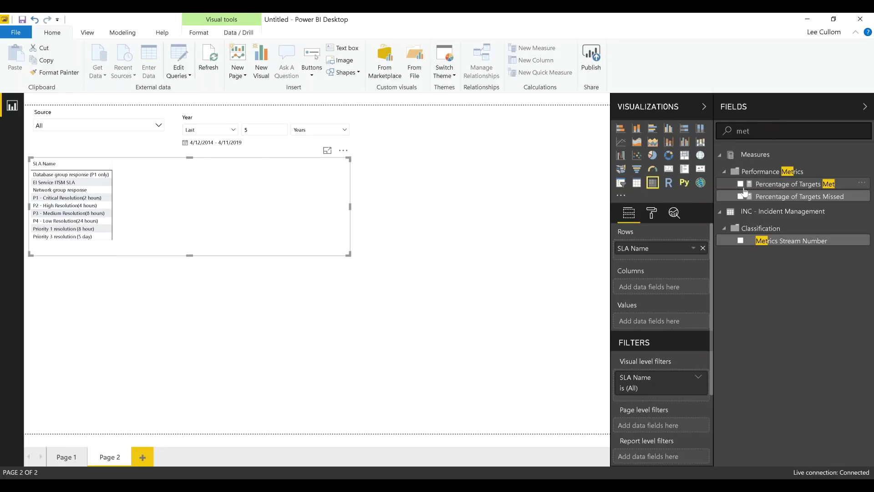
{"action": "left_click", "coordinate": [740, 185]}
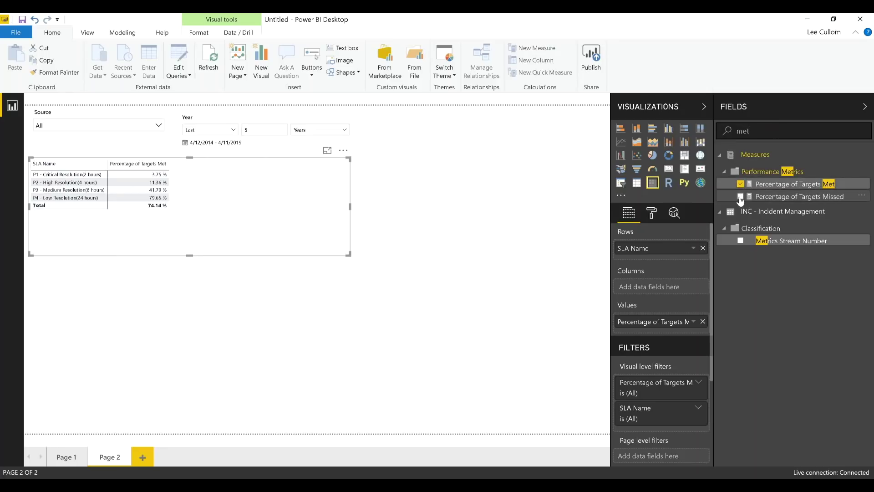
{"action": "left_click", "coordinate": [741, 197]}
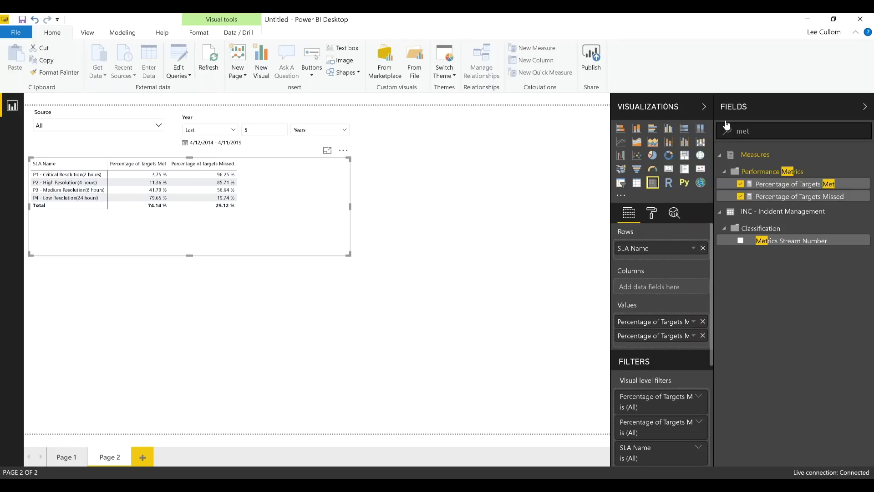
Add the Service Targets Applied and Service Targets Breached counts to the matrix values
{"action": "double_click", "coordinate": [770, 131]}
{"action": "type", "text": "applied"}
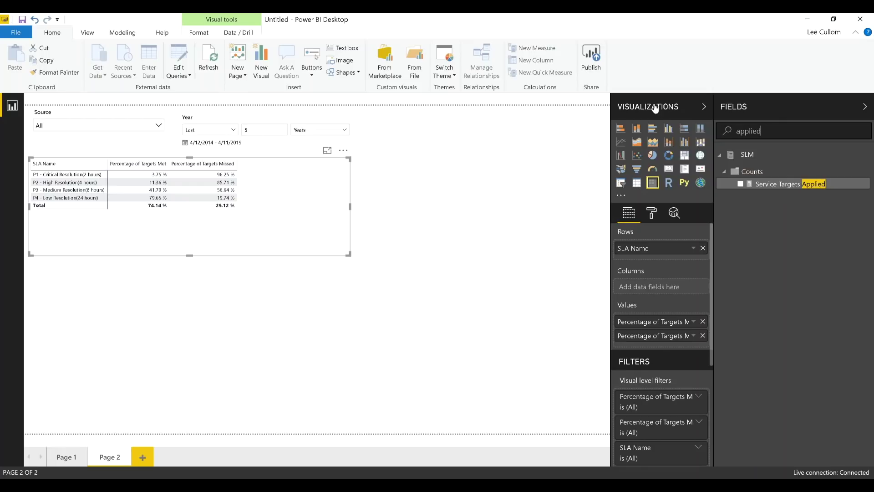
{"action": "left_click", "coordinate": [740, 184]}
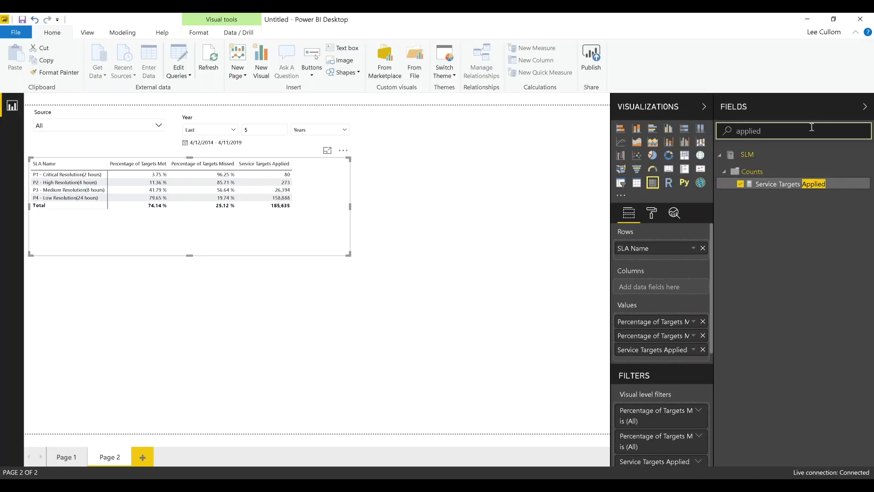
{"action": "left_click_drag", "start_coordinate": [781, 135], "coordinate": [716, 121]}
{"action": "type", "text": "breached"}
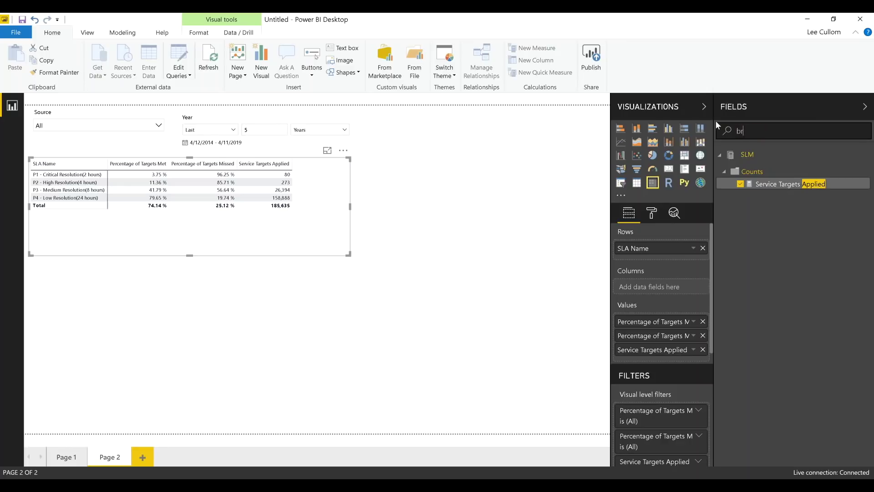
{"action": "left_click", "coordinate": [740, 184]}
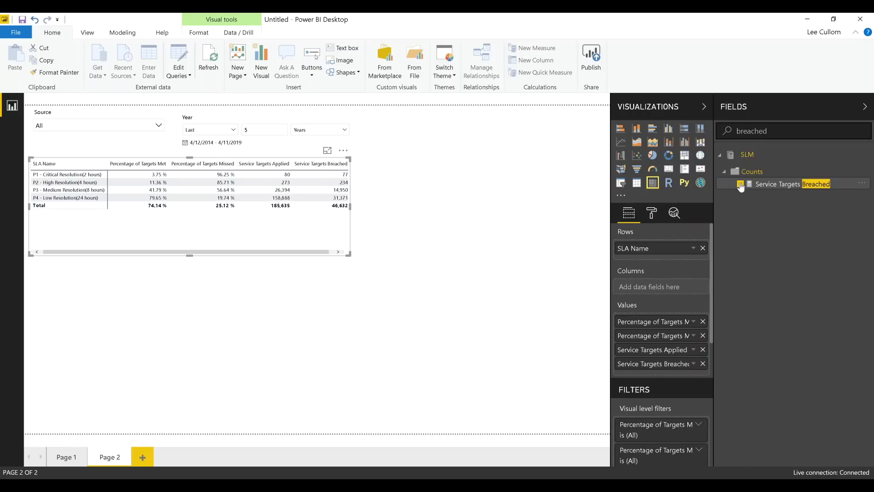
Turn on conditional-formatting data bars for the matrix's Percentage of Targets Met column
{"action": "left_click", "coordinate": [654, 212]}
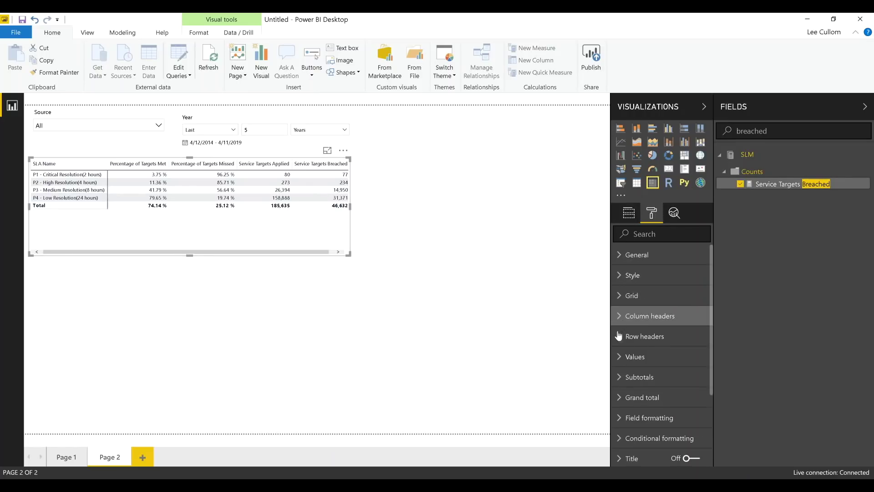
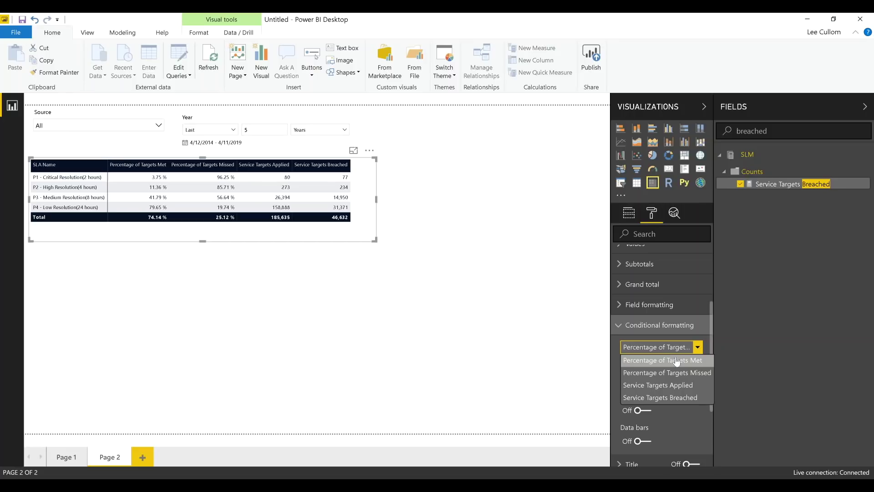
{"action": "left_click", "coordinate": [683, 365]}
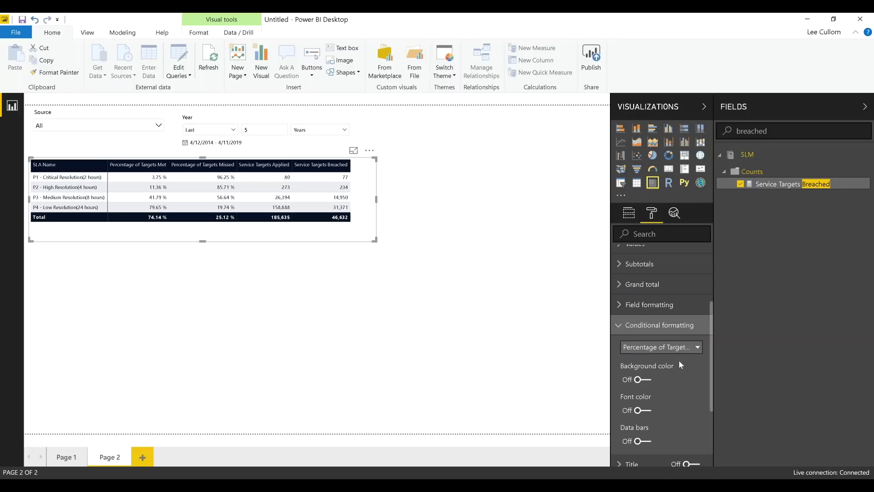
{"action": "left_click", "coordinate": [647, 441]}
{"action": "scroll", "coordinate": [682, 391], "scroll_direction": "down", "scroll_amount": 1}
{"action": "scroll", "coordinate": [683, 371], "scroll_direction": "down", "scroll_amount": 2}
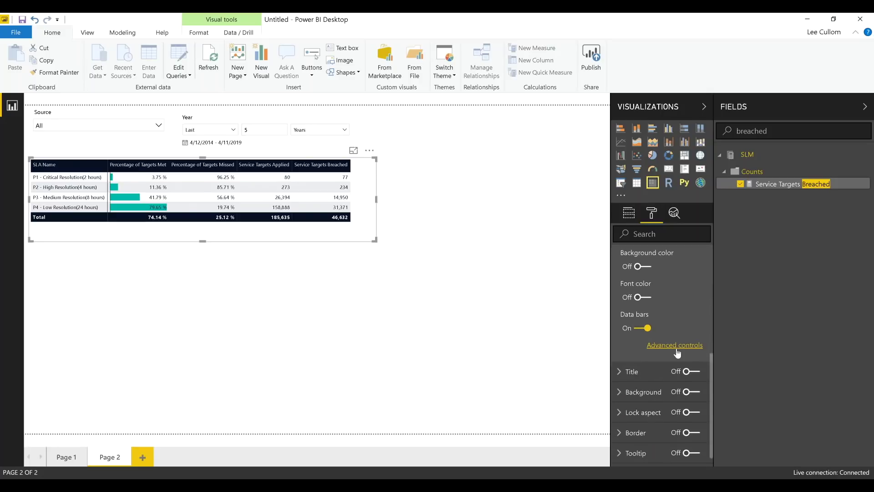
Set the minimum of the Percentage of Targets Met data bars to the number .5
{"action": "left_click", "coordinate": [676, 345]}
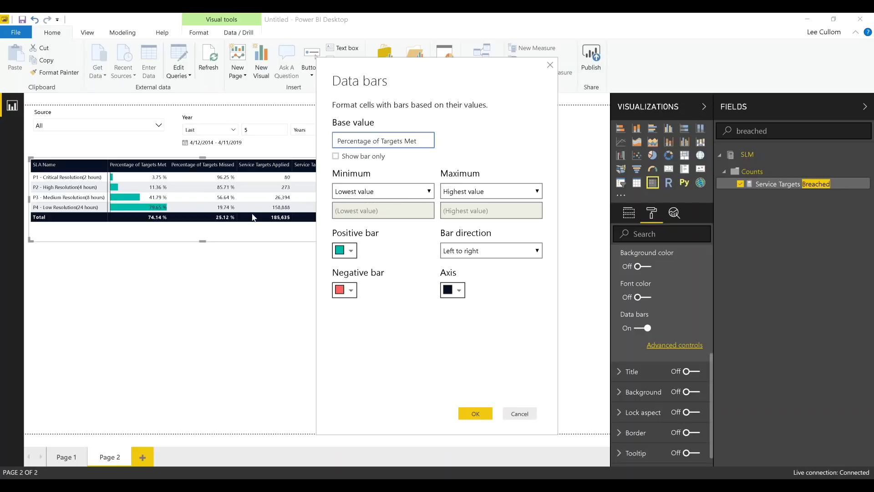
{"action": "left_click", "coordinate": [401, 191]}
{"action": "left_click", "coordinate": [382, 212]}
{"action": "left_click", "coordinate": [377, 211]}
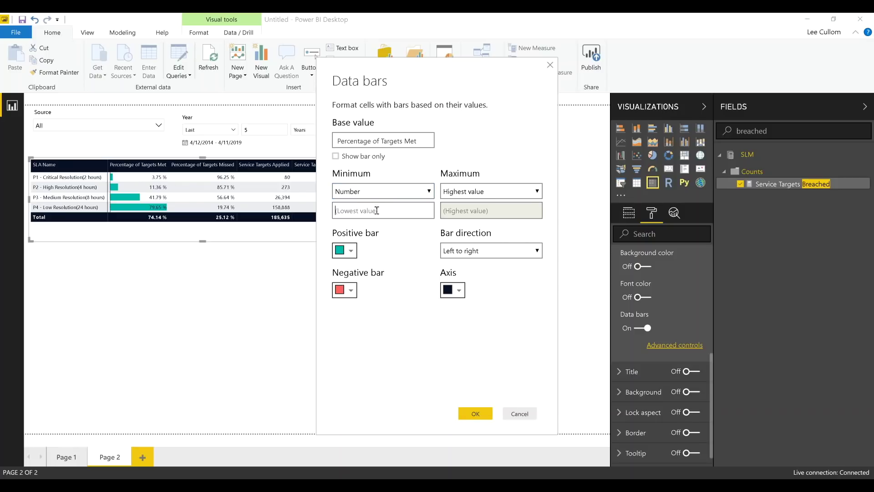
{"action": "type", "text": ".5"}
{"action": "left_click", "coordinate": [492, 414]}
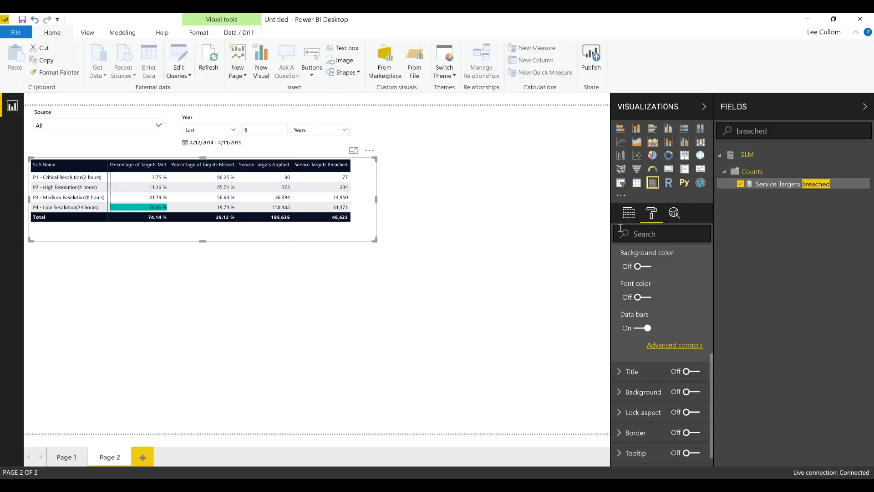
Turn on conditional-formatting data bars for the matrix's Percentage of Targets Missed column
{"action": "scroll", "coordinate": [706, 321], "scroll_direction": "up", "scroll_amount": 2}
{"action": "left_click", "coordinate": [694, 293]}
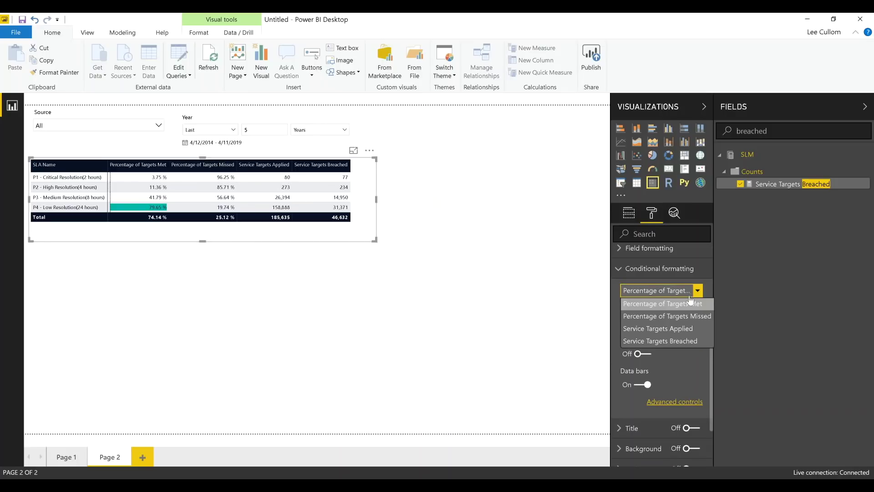
{"action": "left_click", "coordinate": [684, 316]}
{"action": "left_click", "coordinate": [643, 386]}
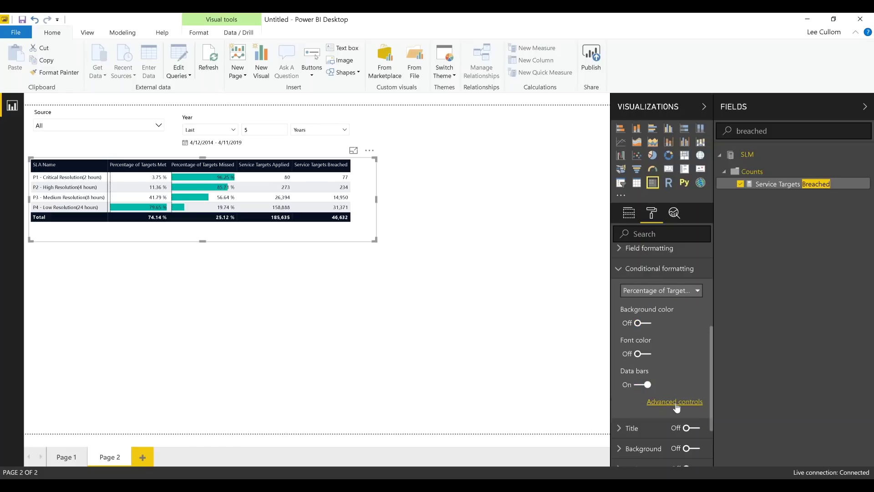
Give the Percentage of Targets Missed data bars a minimum number of .5 and a pink positive bar
{"action": "left_click", "coordinate": [676, 402]}
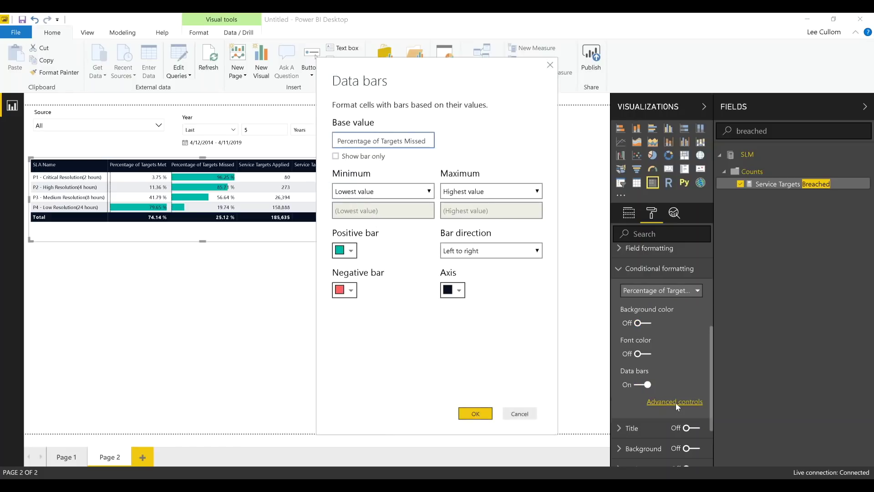
{"action": "left_click", "coordinate": [405, 190]}
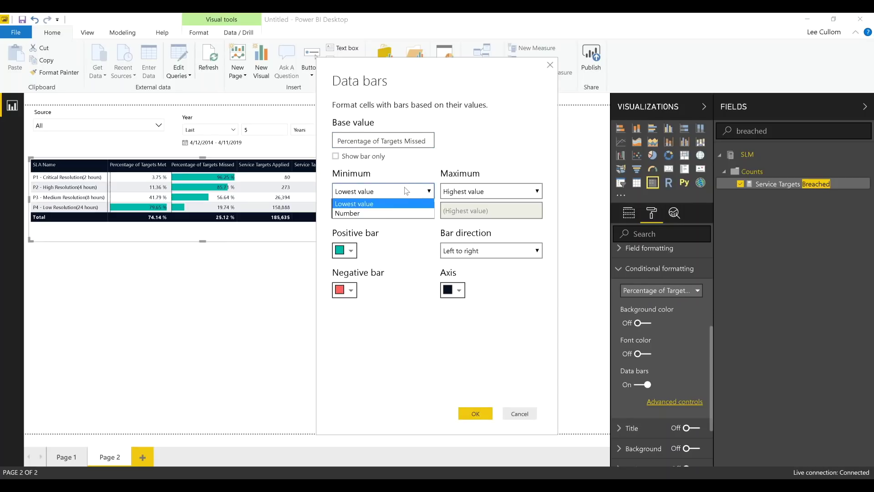
{"action": "left_click", "coordinate": [366, 213]}
{"action": "left_click", "coordinate": [387, 210]}
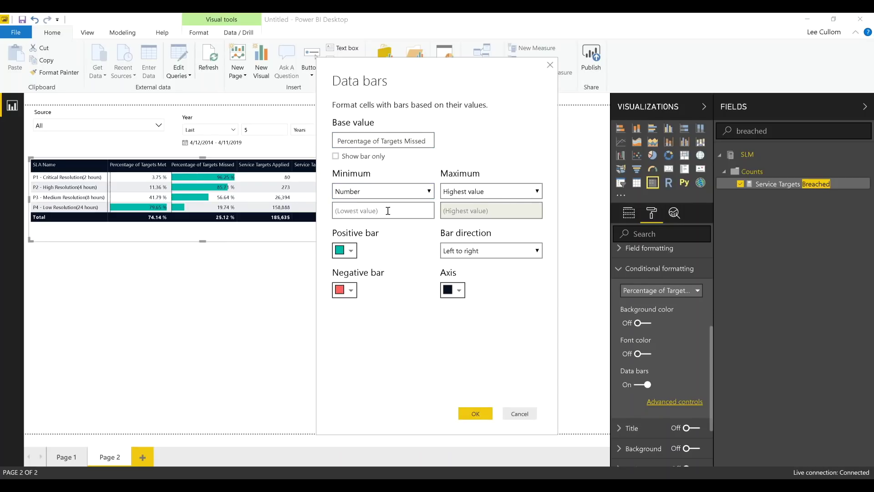
{"action": "type", "text": ".5"}
{"action": "left_click", "coordinate": [349, 251]}
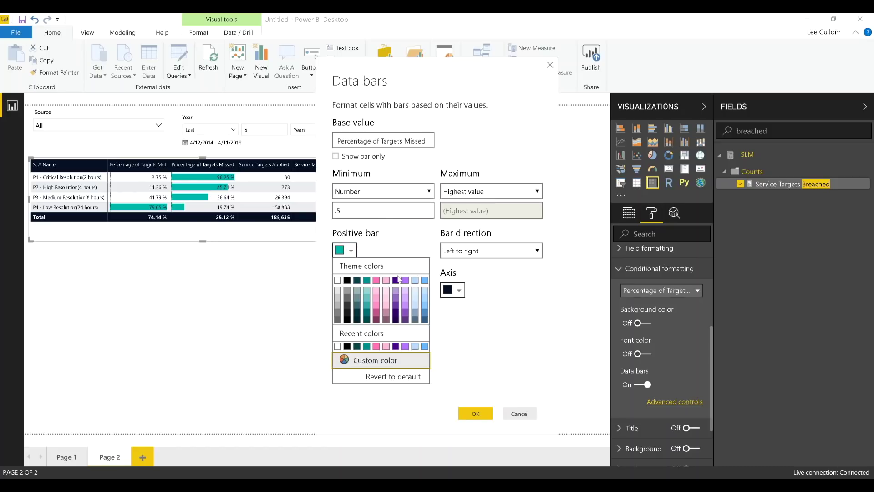
{"action": "left_click", "coordinate": [377, 281]}
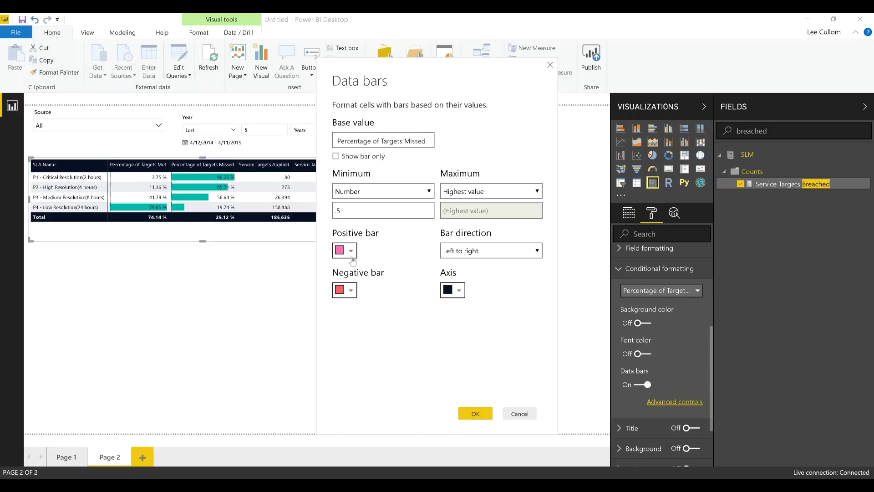
{"action": "left_click", "coordinate": [477, 409]}
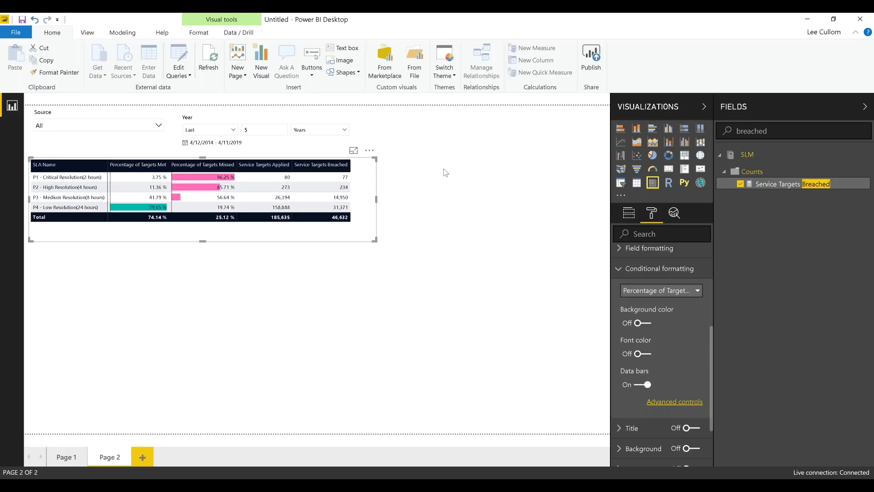
Create a separate visual from the Percentage of Targets Met measure and place it below the matrix
{"action": "left_click", "coordinate": [413, 154]}
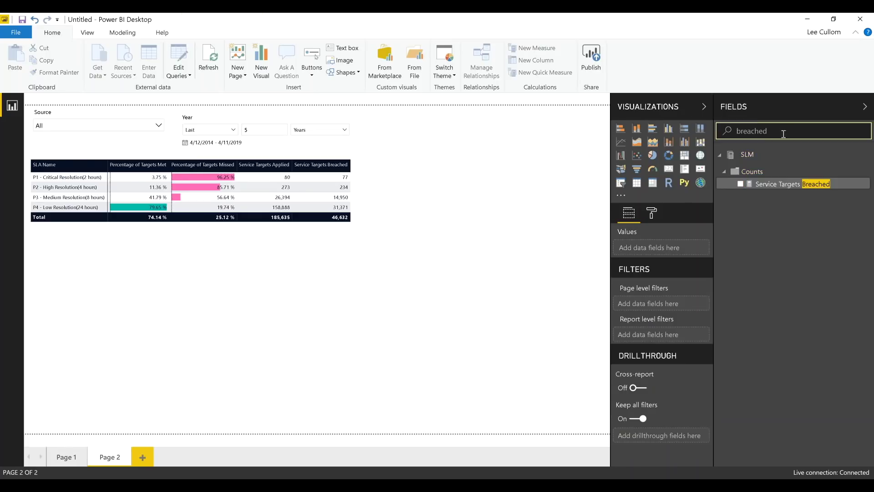
{"action": "key", "text": "Escape"}
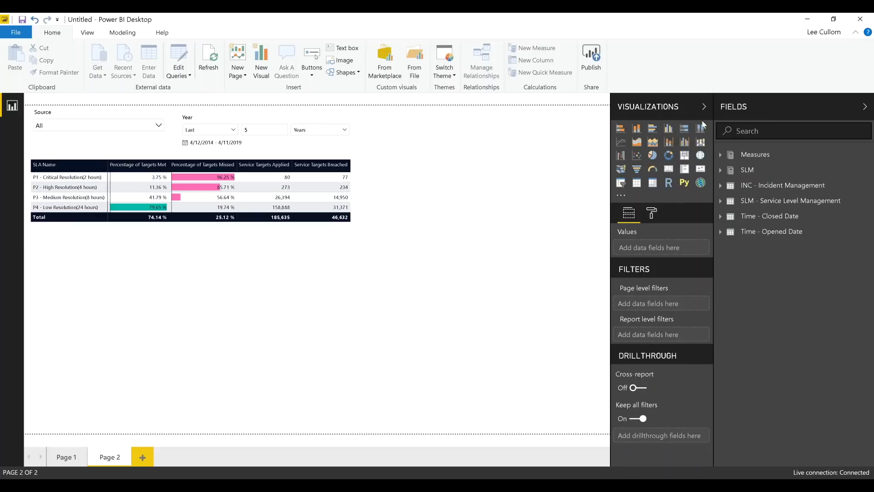
{"action": "left_click", "coordinate": [752, 129]}
{"action": "type", "text": "met"}
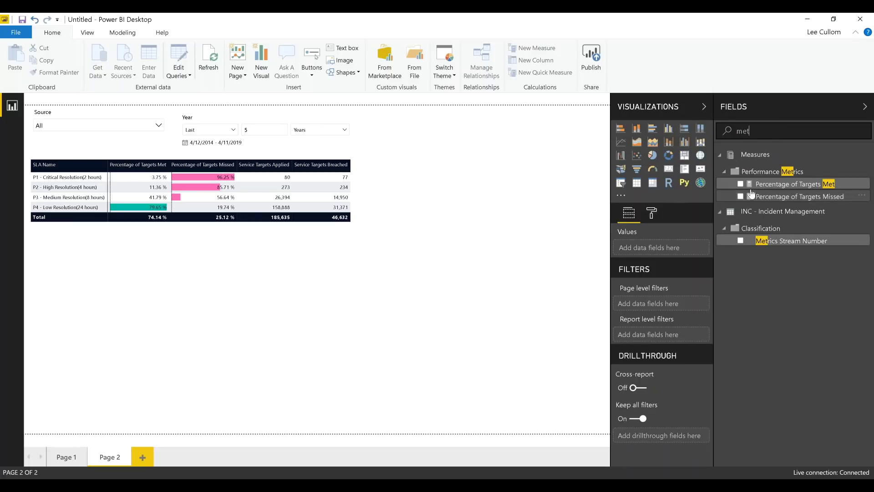
{"action": "left_click", "coordinate": [740, 185]}
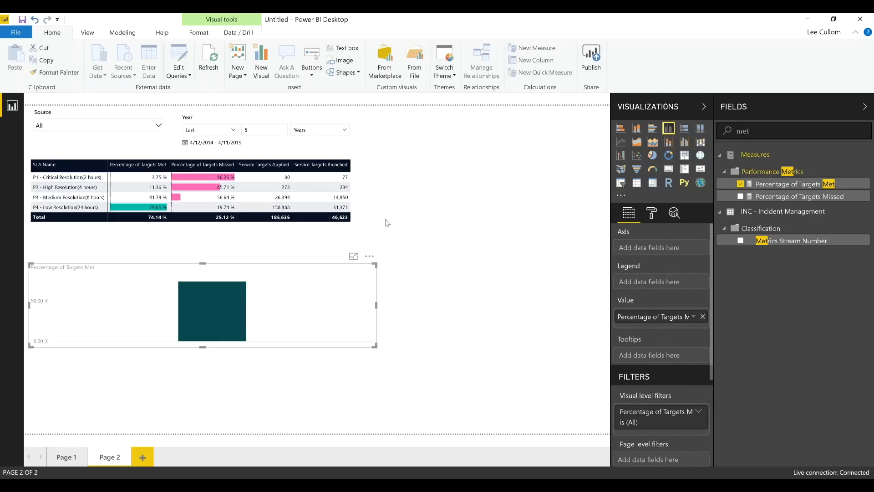
{"action": "left_click_drag", "start_coordinate": [273, 273], "coordinate": [427, 272]}
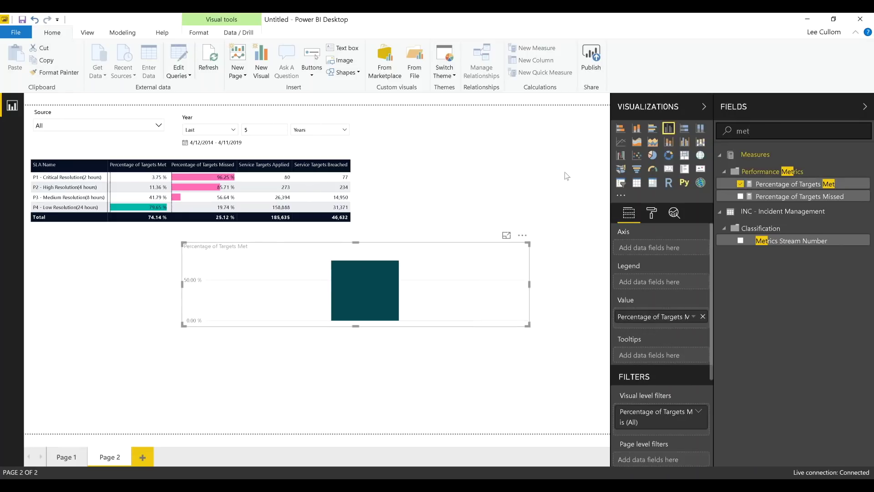
Change the Percentage of Targets Met chart to a KPI with Months from Time - Opened Date as the trend axis
{"action": "left_click", "coordinate": [700, 170]}
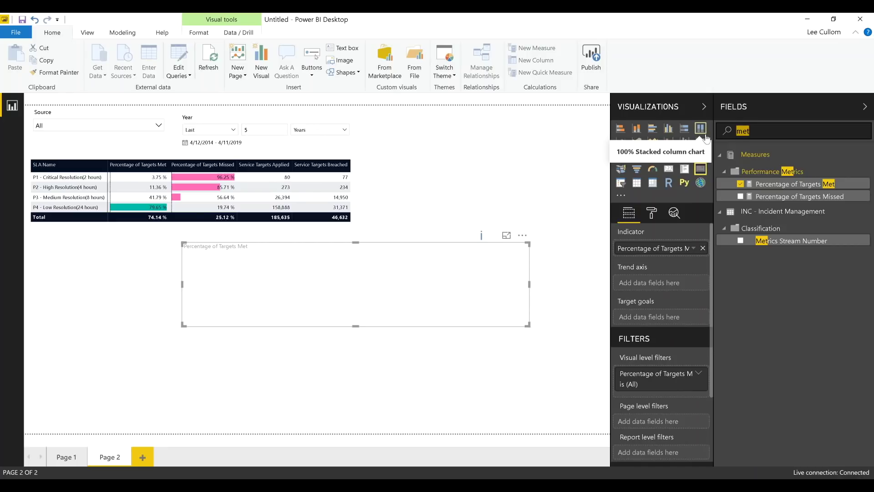
{"action": "type", "text": "month"}
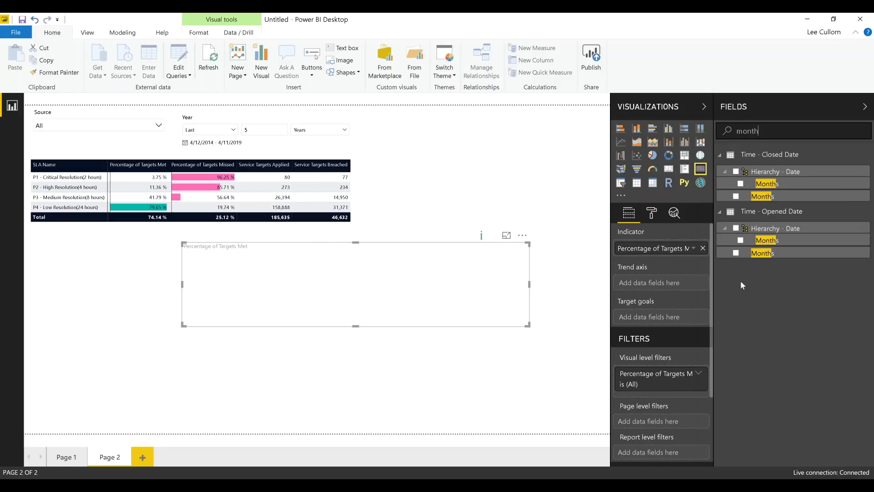
{"action": "left_click", "coordinate": [736, 254]}
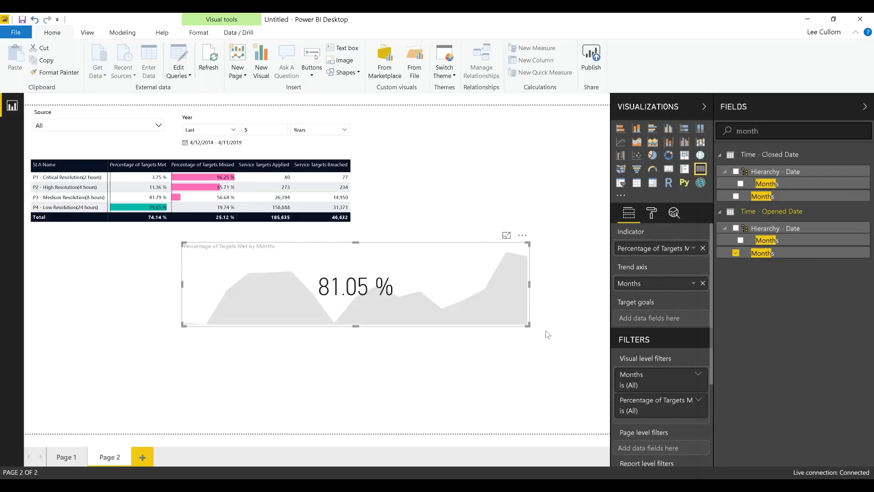
Shrink the KPI to a narrow, tall tile and place it beside the matrix, aligned with the slicers' upper edge
{"action": "left_click_drag", "start_coordinate": [527, 324], "coordinate": [344, 368]}
{"action": "left_click_drag", "start_coordinate": [291, 244], "coordinate": [475, 113]}
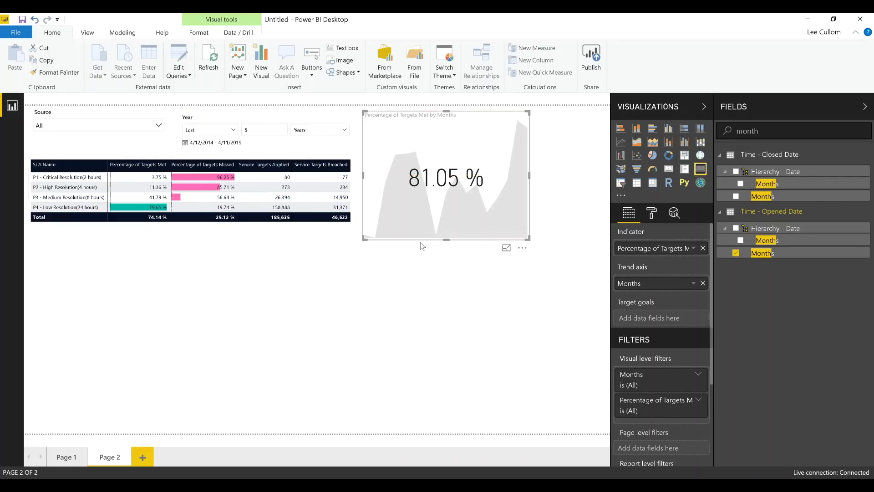
{"action": "left_click", "coordinate": [410, 283]}
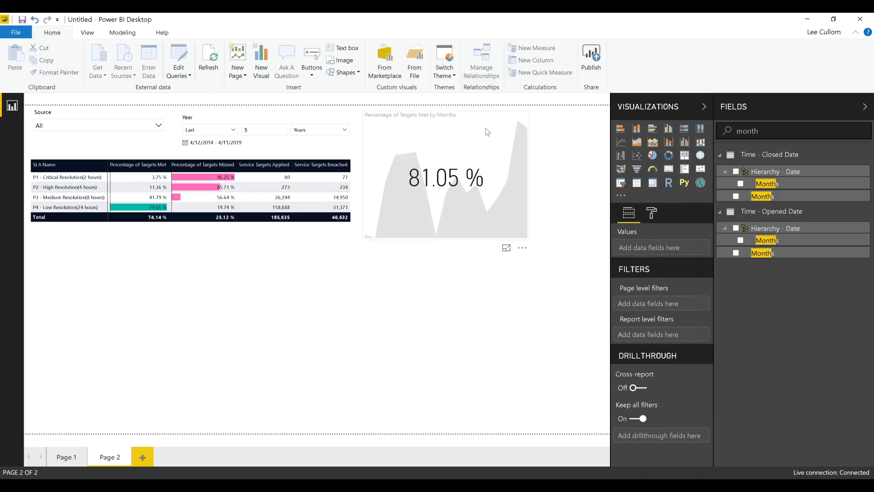
{"action": "left_click", "coordinate": [508, 213]}
{"action": "left_click_drag", "start_coordinate": [528, 239], "coordinate": [475, 241]}
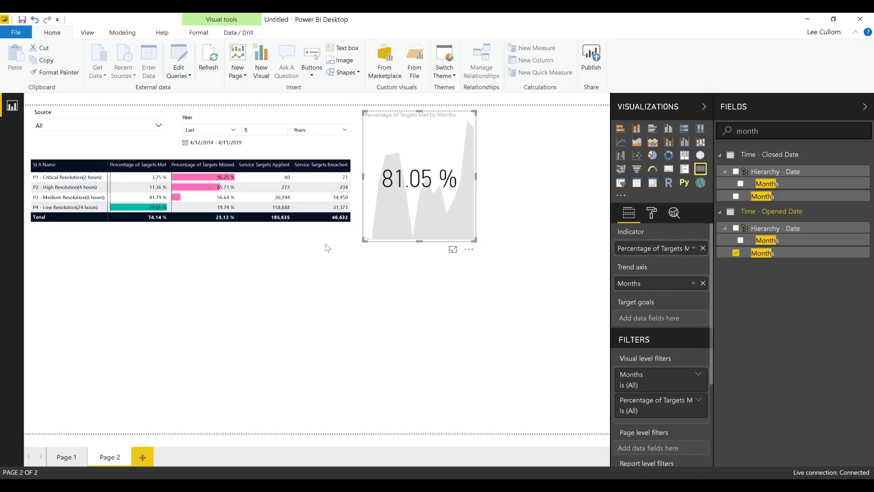
Add a card visual showing the Service Targets Applied count beside the KPI
{"action": "left_click", "coordinate": [294, 252]}
{"action": "left_click", "coordinate": [763, 138]}
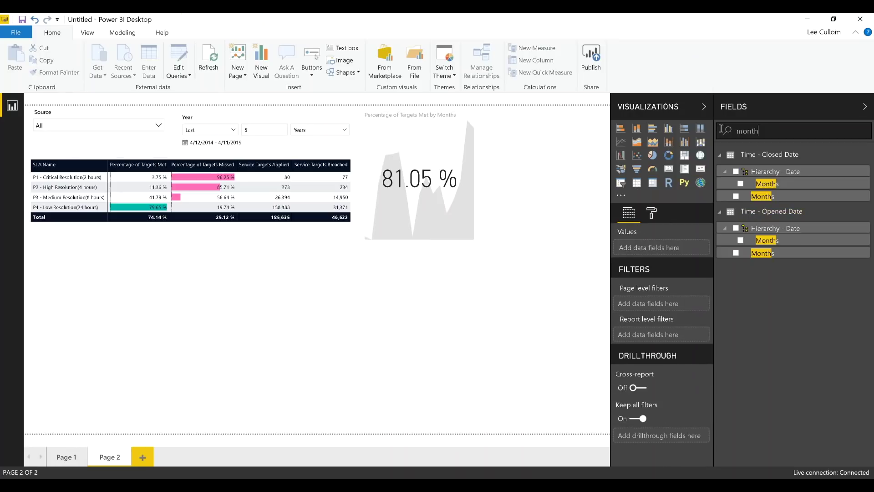
{"action": "key", "text": "ctrl+a"}
{"action": "type", "text": "applied"}
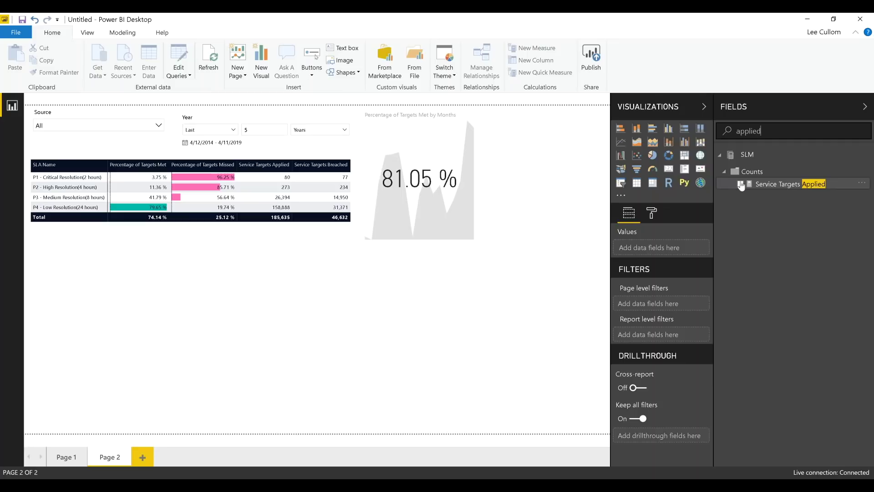
{"action": "left_click", "coordinate": [740, 184]}
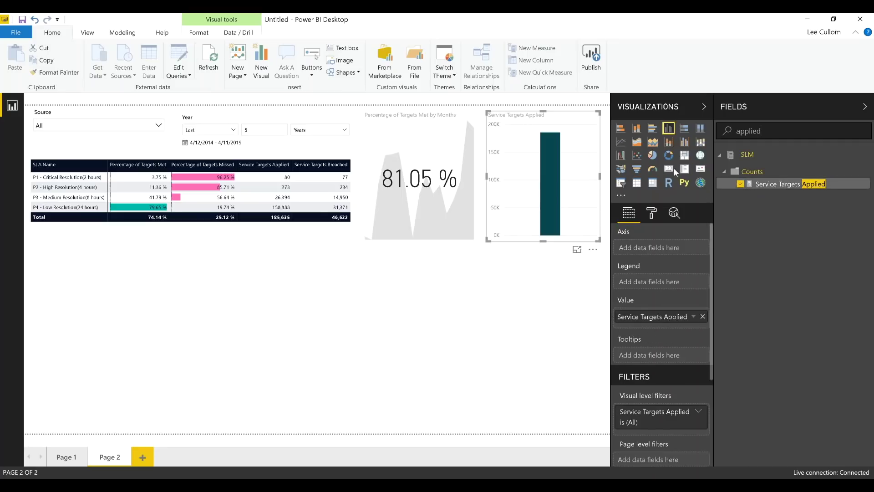
{"action": "left_click", "coordinate": [672, 172]}
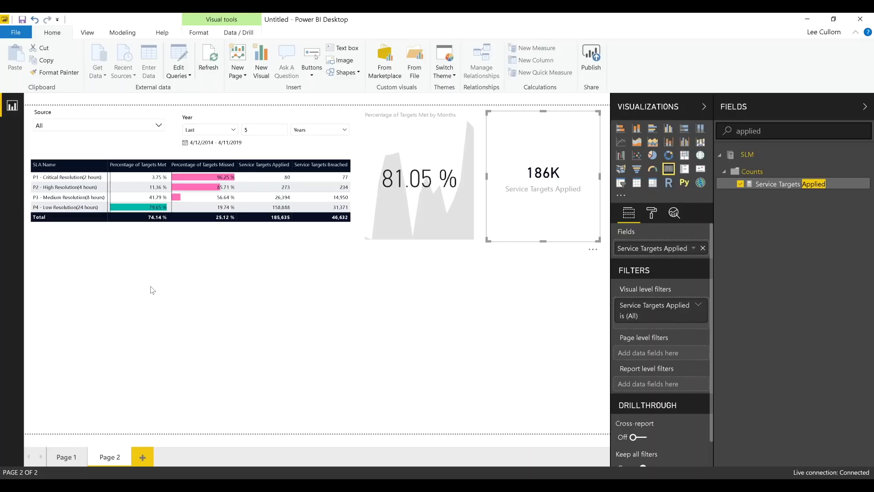
Add an empty donut chart and size it to fill the area directly below the matrix at about the table's width
{"action": "left_click", "coordinate": [330, 314]}
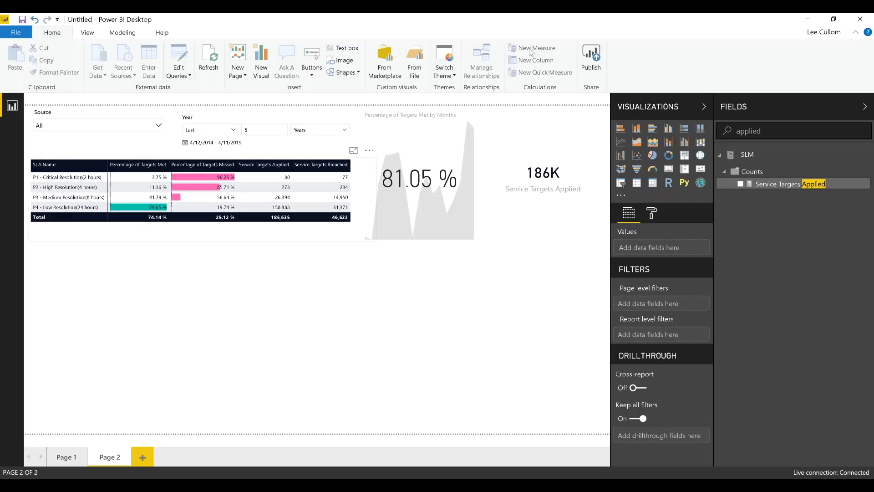
{"action": "left_click", "coordinate": [668, 155]}
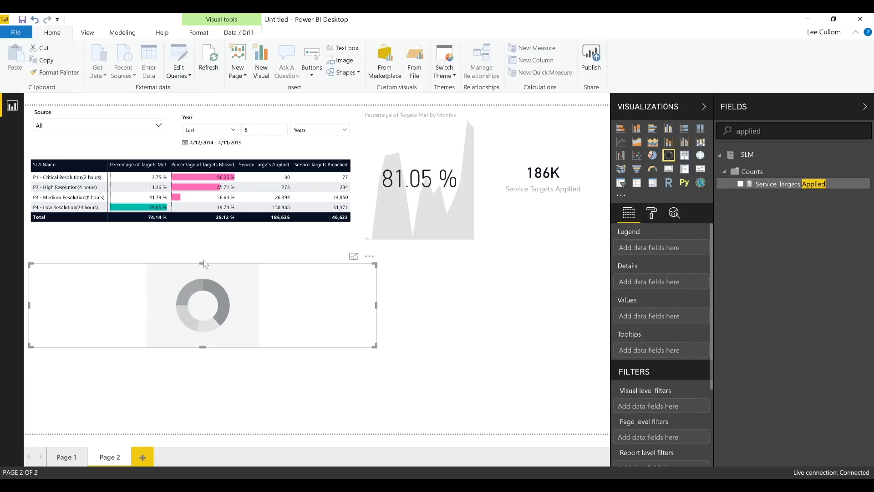
{"action": "left_click_drag", "start_coordinate": [375, 304], "coordinate": [316, 309]}
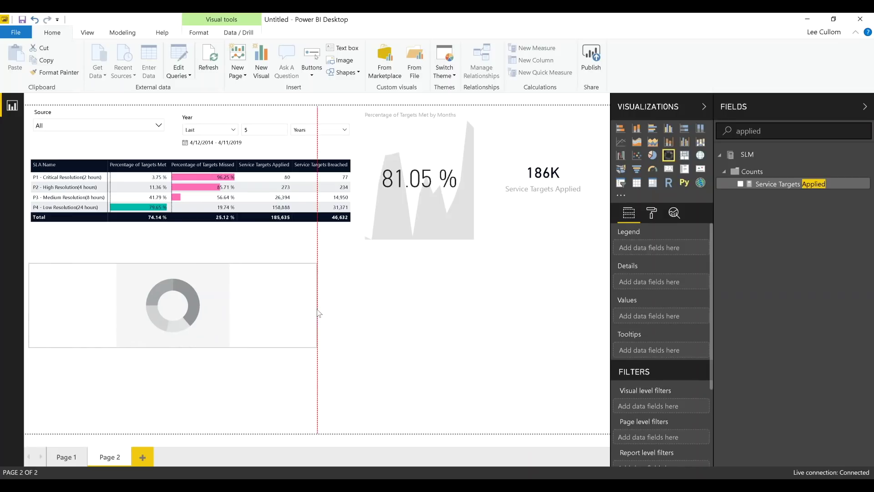
{"action": "left_click_drag", "start_coordinate": [178, 264], "coordinate": [181, 232]}
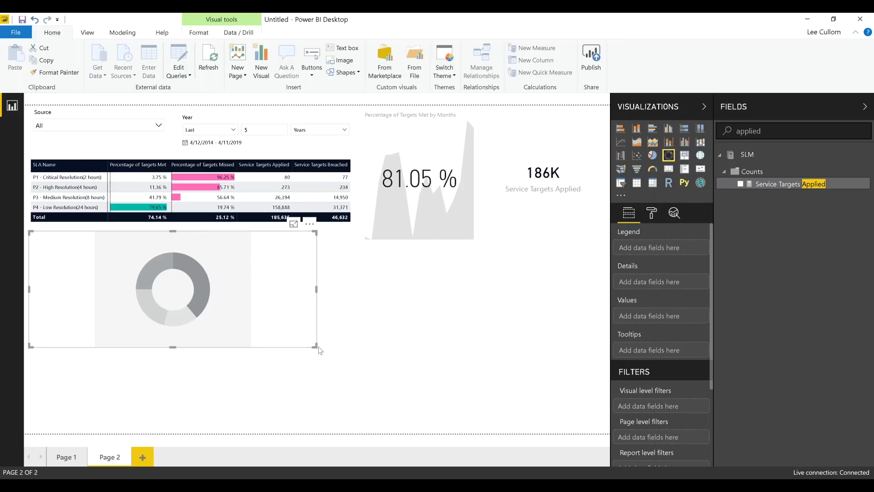
{"action": "left_click_drag", "start_coordinate": [315, 345], "coordinate": [349, 348]}
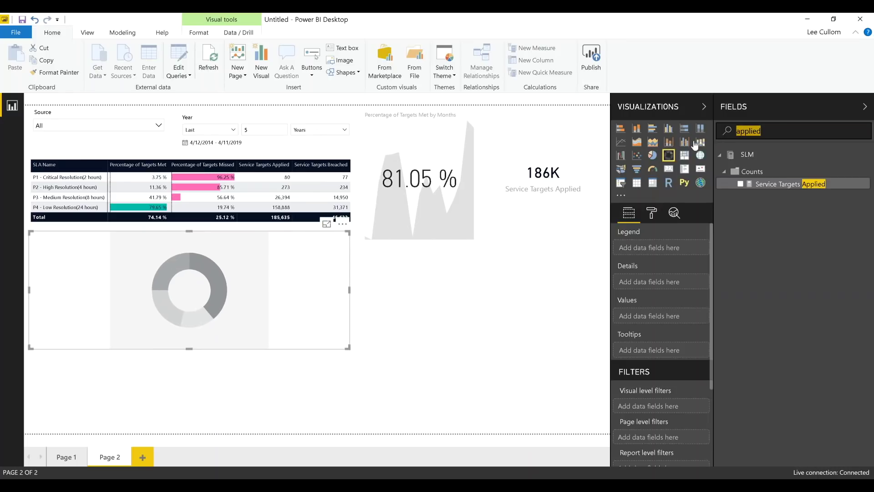
Use Category from the Incident Management table's Categorization hierarchy as the donut chart's legend
{"action": "type", "text": "category"}
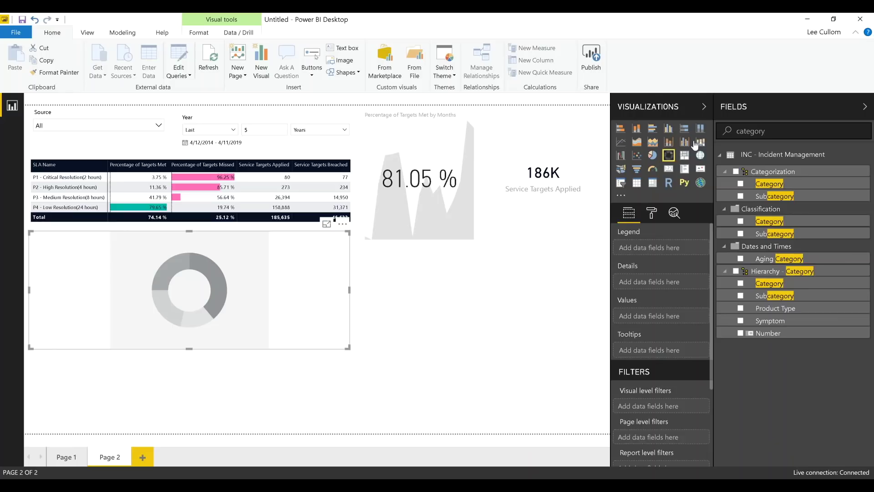
{"action": "left_click", "coordinate": [741, 185]}
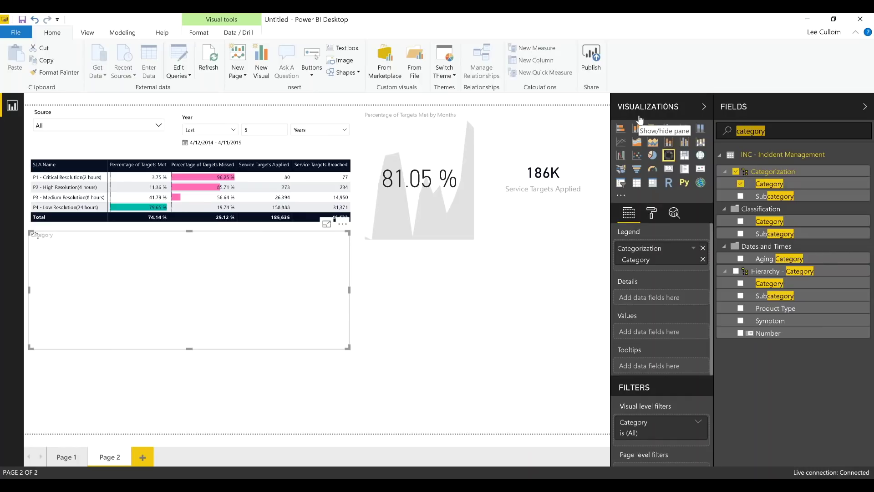
Add Service Targets Breached from the SLM counts as the donut chart's values and refresh the report data
{"action": "key", "text": "ctrl+a"}
{"action": "key", "text": "BackSpace"}
{"action": "type", "text": "breach"}
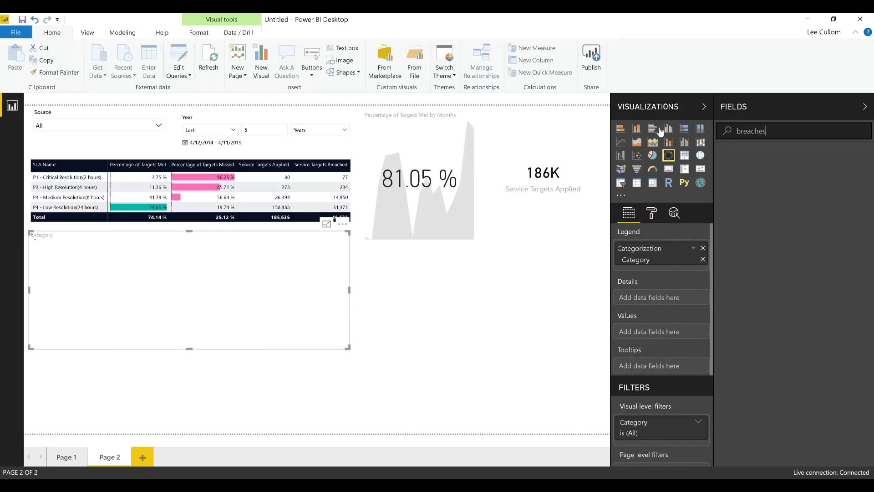
{"action": "key", "text": "BackSpace"}
{"action": "key", "text": "BackSpace"}
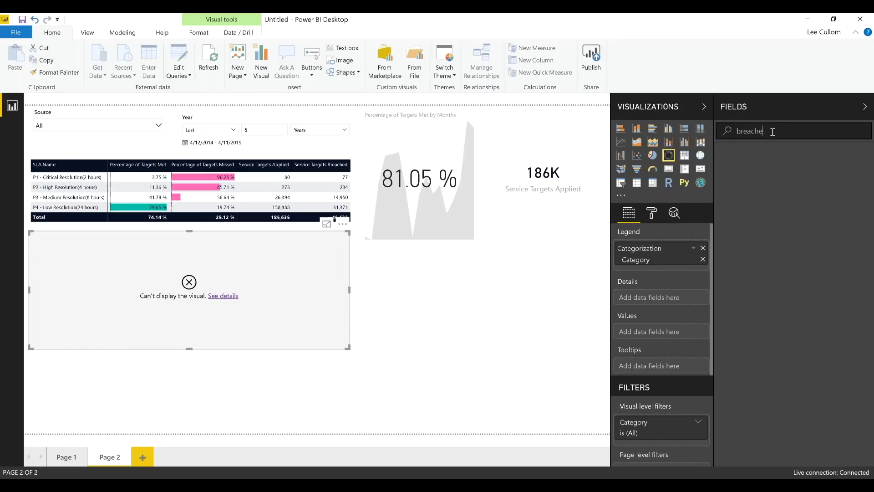
{"action": "left_click", "coordinate": [740, 184]}
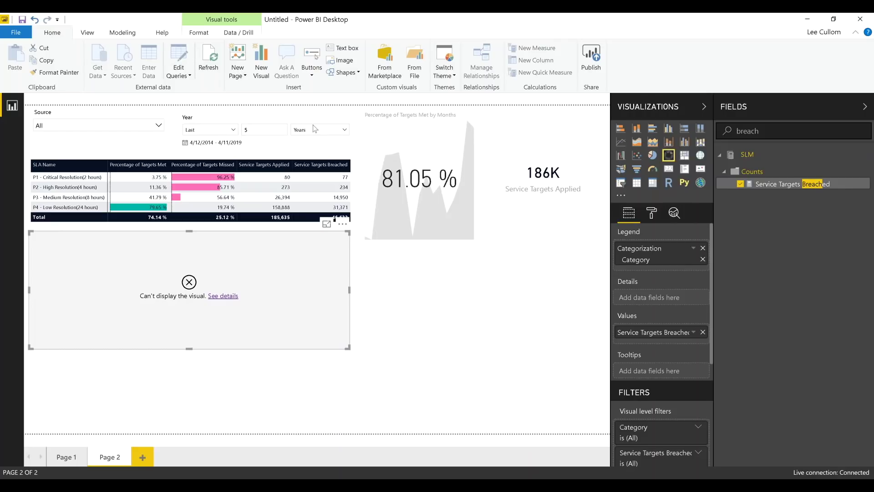
{"action": "left_click", "coordinate": [205, 57]}
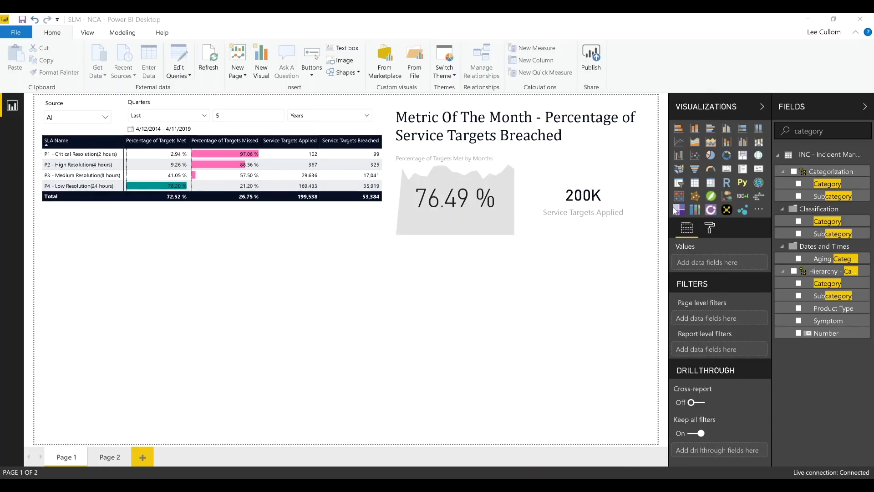
Add an empty donut chart below the SLA table on Page 1 and size it to about the table's width
{"action": "left_click", "coordinate": [727, 155]}
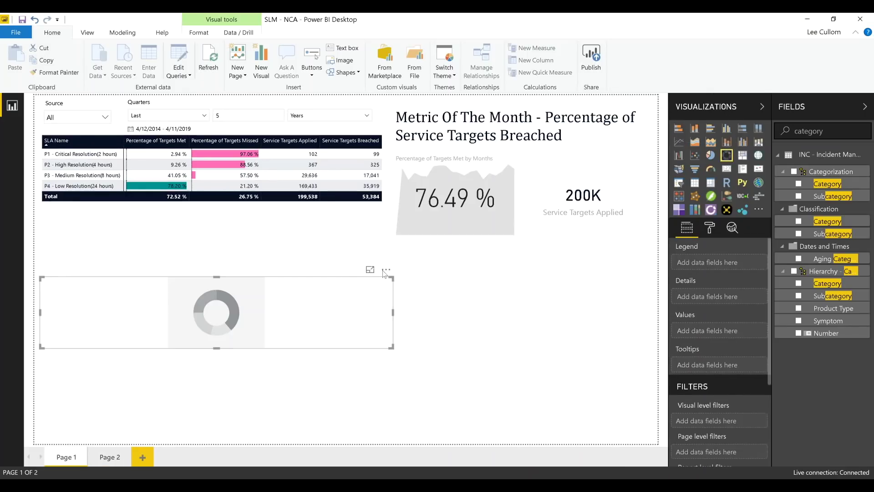
{"action": "left_click_drag", "start_coordinate": [218, 276], "coordinate": [218, 220]}
{"action": "left_click", "coordinate": [385, 287]}
{"action": "left_click", "coordinate": [372, 299]}
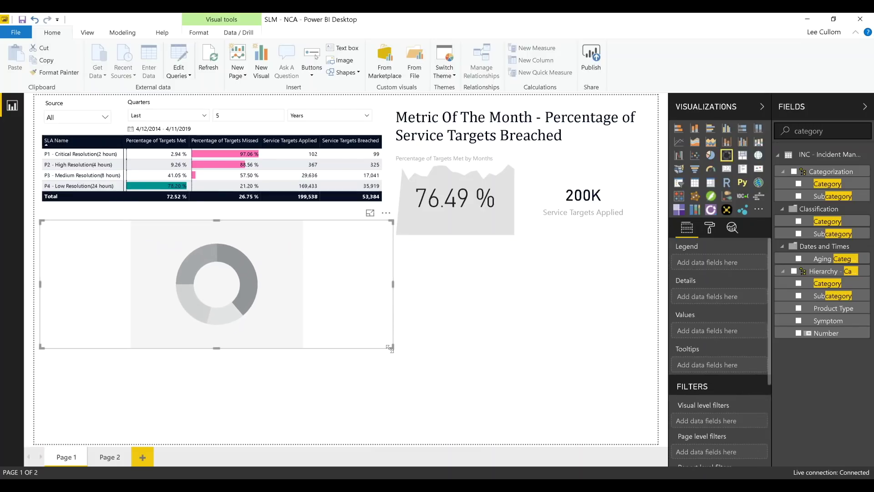
{"action": "left_click_drag", "start_coordinate": [394, 349], "coordinate": [380, 338]}
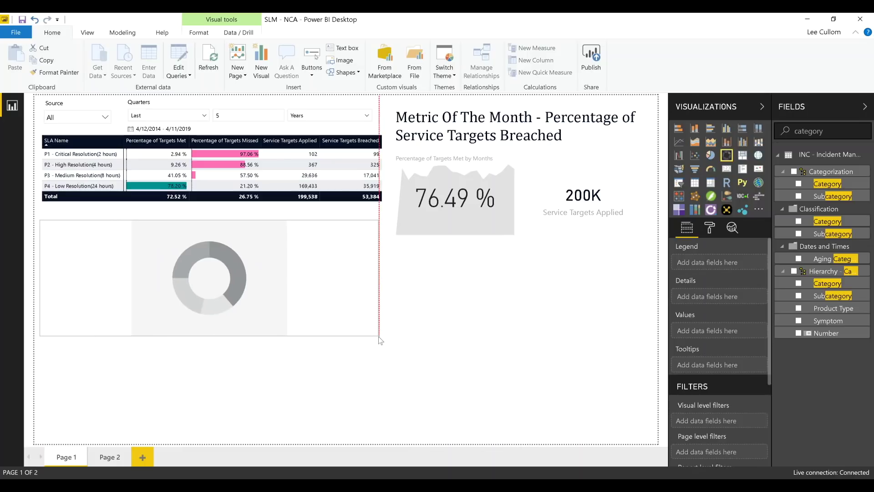
{"action": "left_click", "coordinate": [381, 329]}
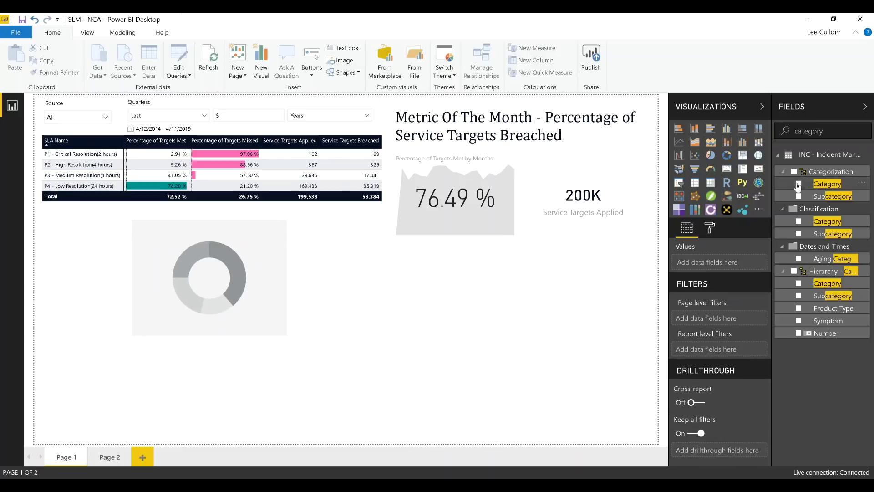
Use Category from the Categorization hierarchy as the donut chart's legend and delete the stray Category table
{"action": "left_click", "coordinate": [797, 182]}
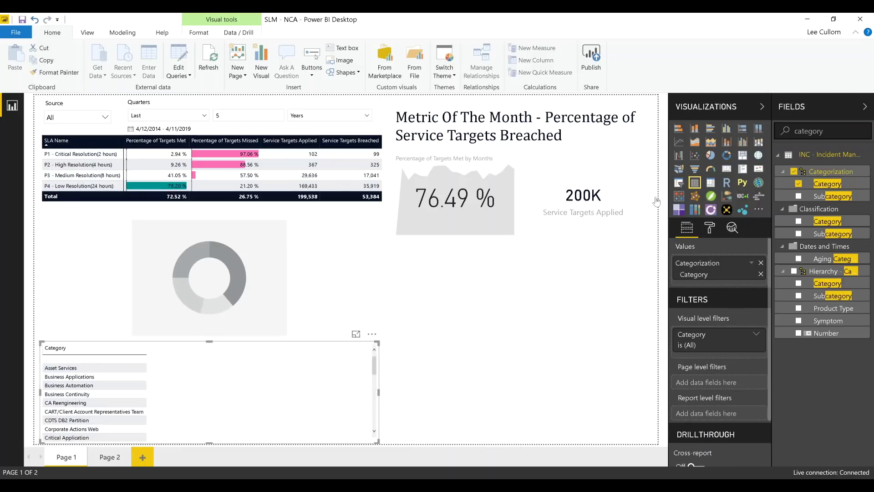
{"action": "left_click", "coordinate": [314, 284]}
{"action": "left_click", "coordinate": [798, 184]}
{"action": "left_click", "coordinate": [318, 354]}
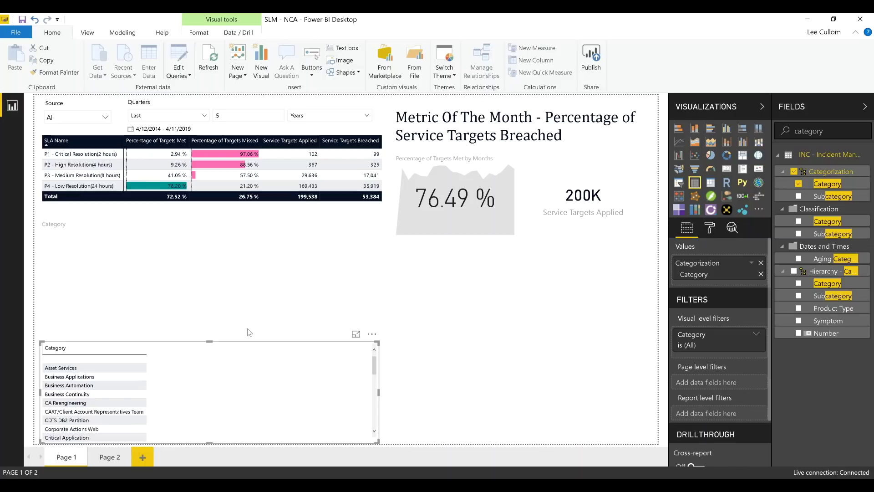
{"action": "key", "text": "Delete"}
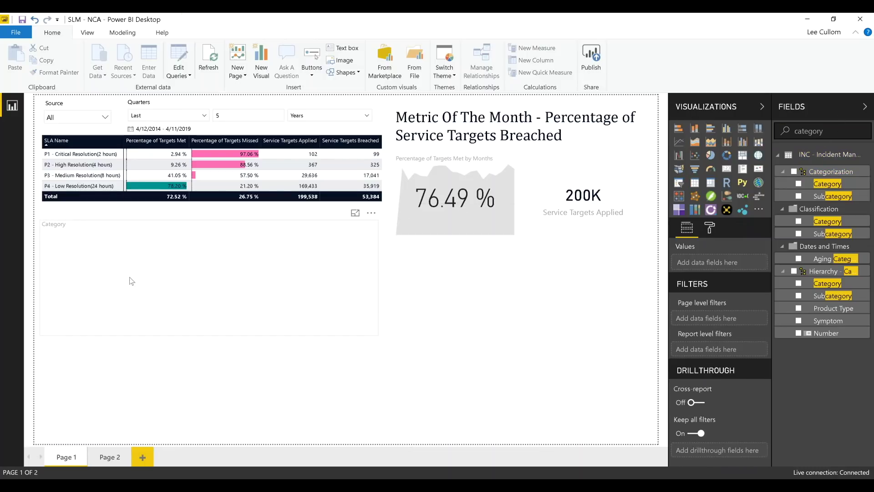
Add Service Targets Breached as the donut chart's values and enlarge the chart slightly downward
{"action": "left_click", "coordinate": [129, 279]}
{"action": "double_click", "coordinate": [808, 131]}
{"action": "type", "text": "breac"}
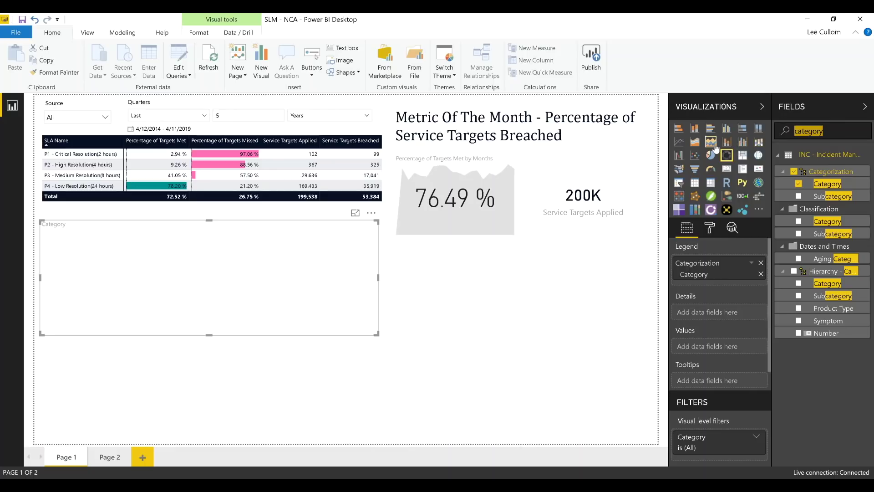
{"action": "type", "text": "h"}
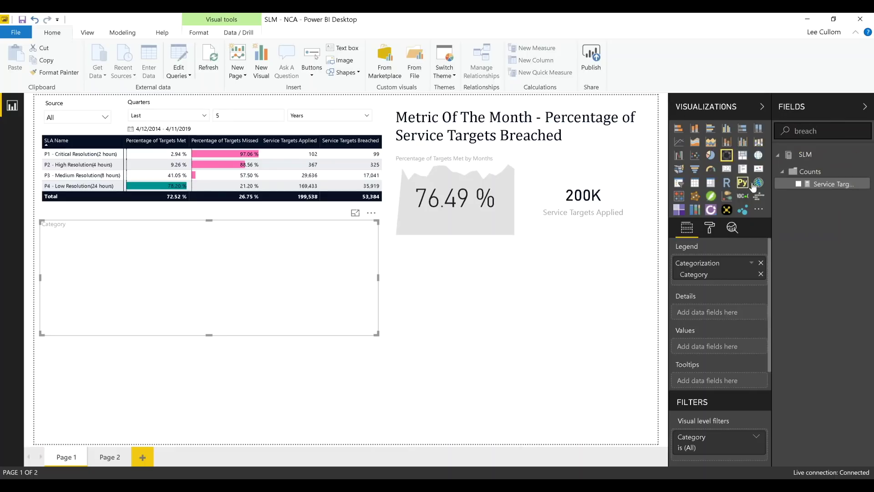
{"action": "left_click", "coordinate": [799, 184]}
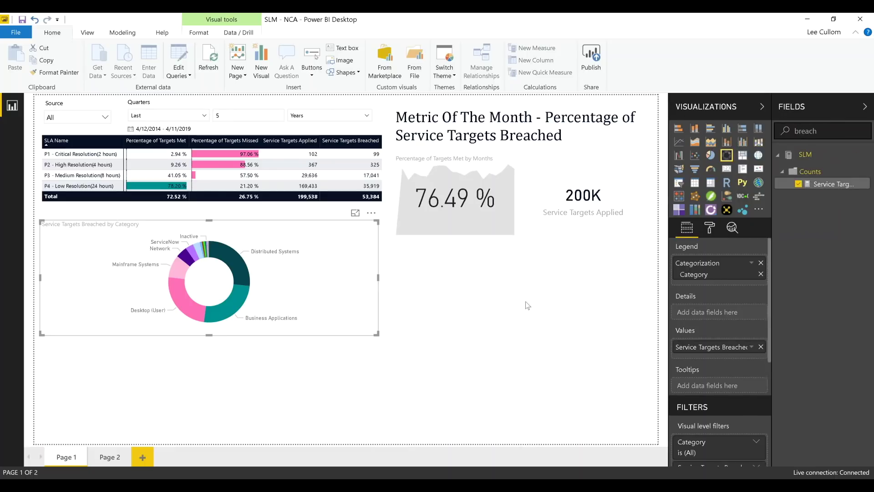
{"action": "left_click_drag", "start_coordinate": [376, 335], "coordinate": [387, 364]}
{"action": "left_click", "coordinate": [386, 361]}
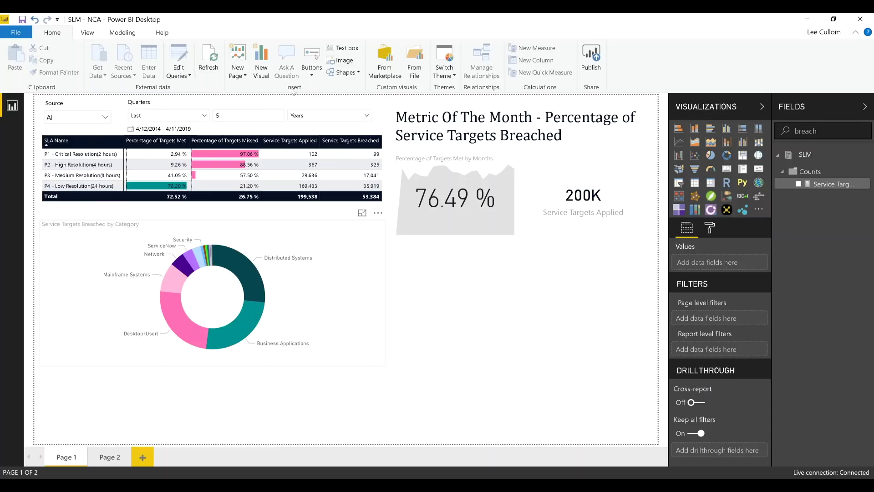
Cross-filter the report by the Distributed Systems, Business Applications and Desktop (User) slices in turn, and clear the selection
{"action": "left_click", "coordinate": [241, 269]}
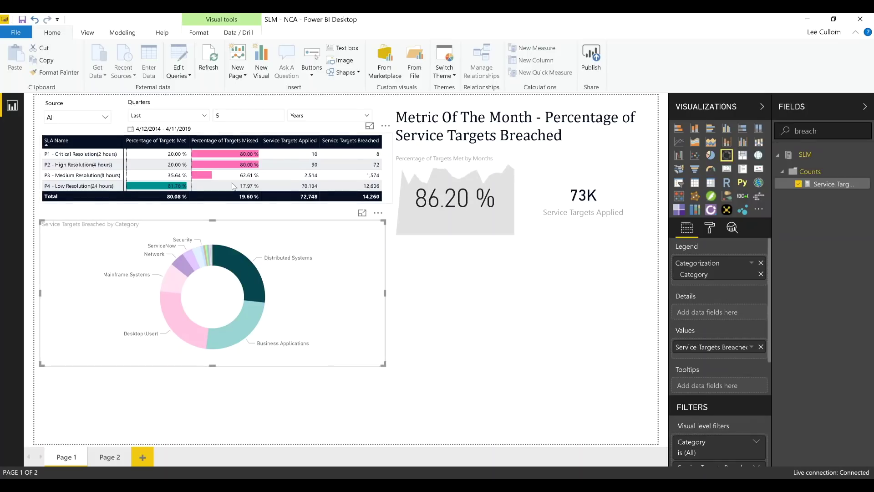
{"action": "mouse_move", "coordinate": [194, 162]}
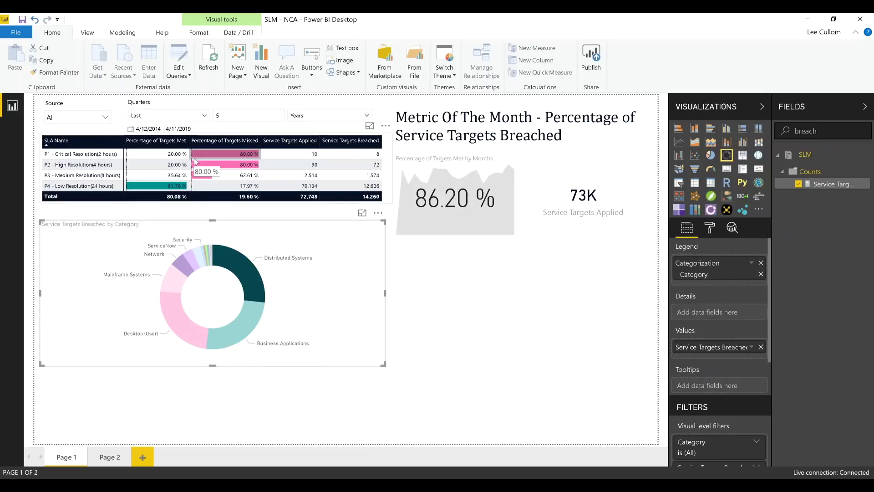
{"action": "left_click", "coordinate": [248, 323]}
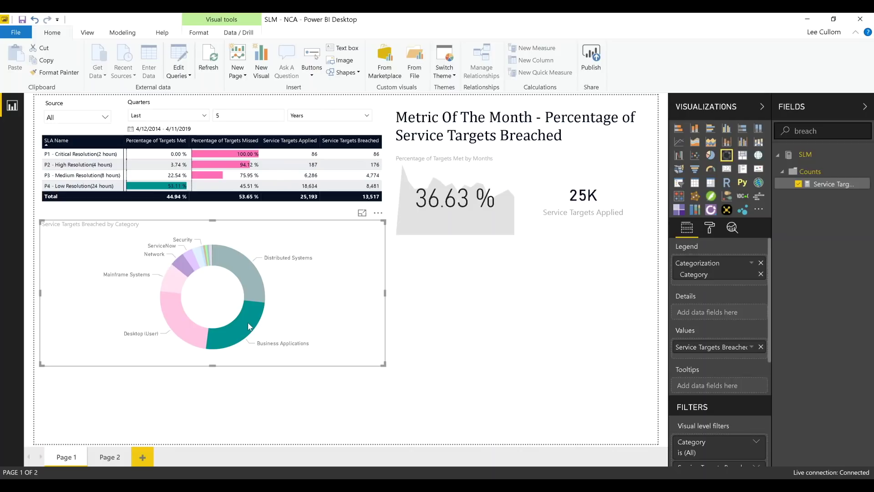
{"action": "left_click", "coordinate": [181, 319]}
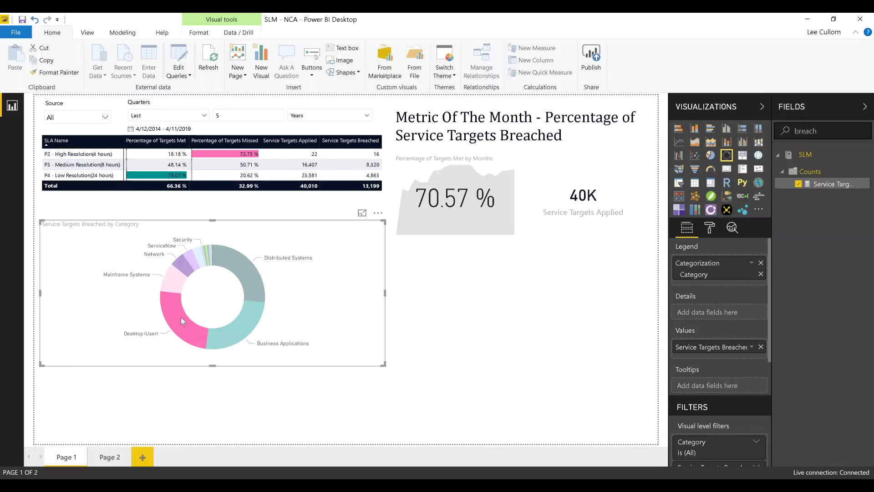
{"action": "left_click", "coordinate": [181, 317]}
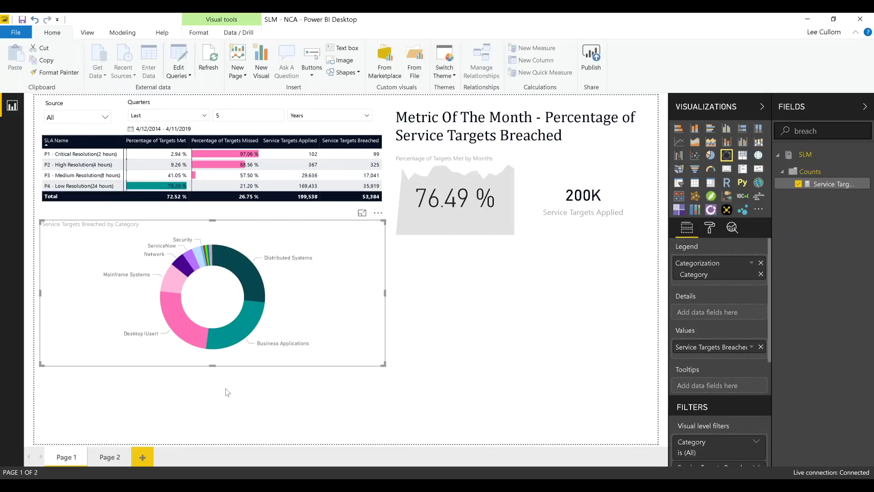
Shrink the donut chart to free space beneath it, and apply the Colorblind safe theme to the report
{"action": "left_click_drag", "start_coordinate": [383, 363], "coordinate": [376, 314]}
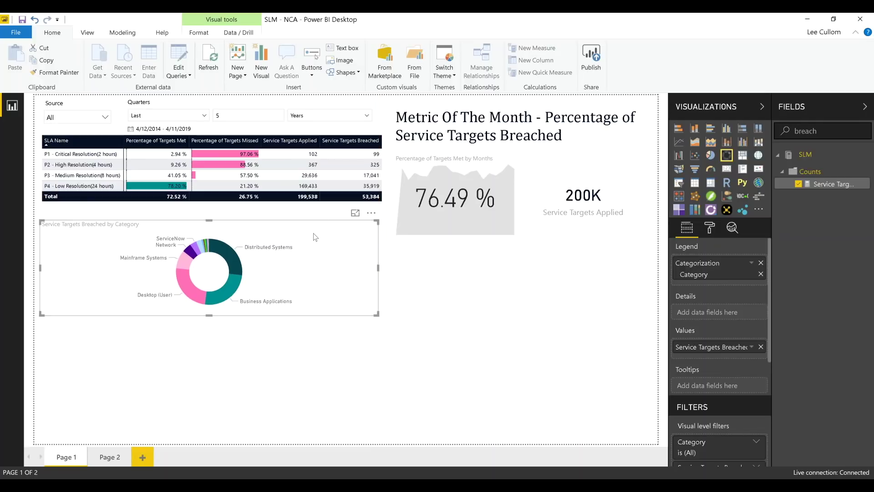
{"action": "left_click", "coordinate": [446, 72]}
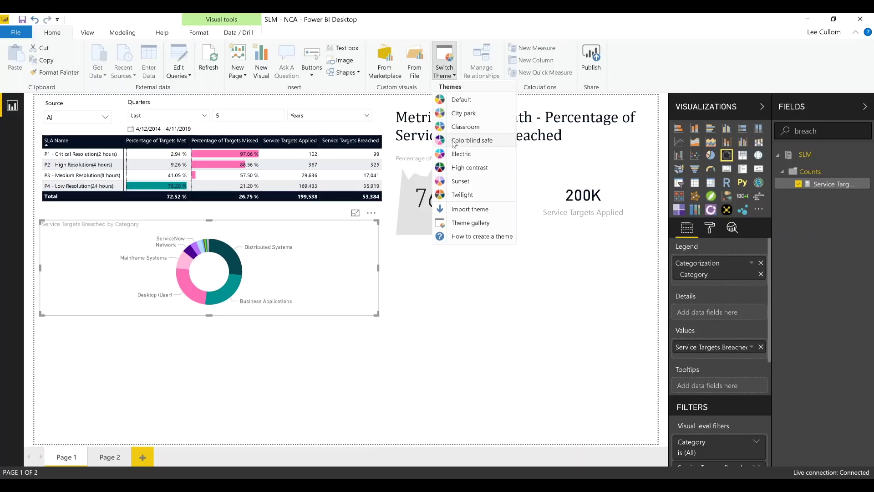
{"action": "left_click", "coordinate": [423, 286]}
{"action": "left_click", "coordinate": [424, 285]}
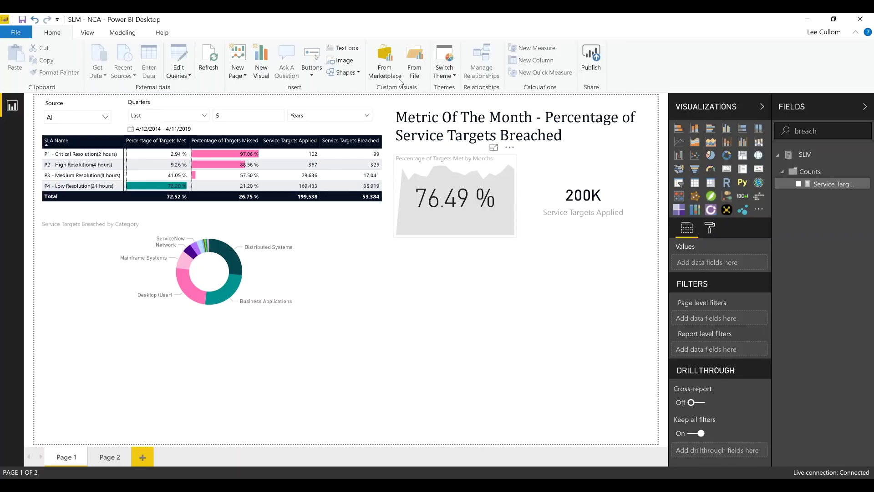
{"action": "left_click", "coordinate": [442, 78]}
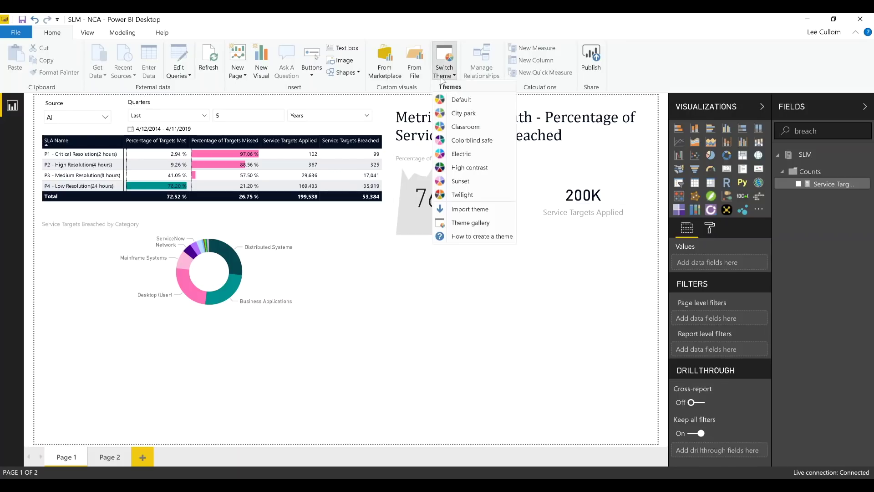
{"action": "left_click", "coordinate": [467, 142]}
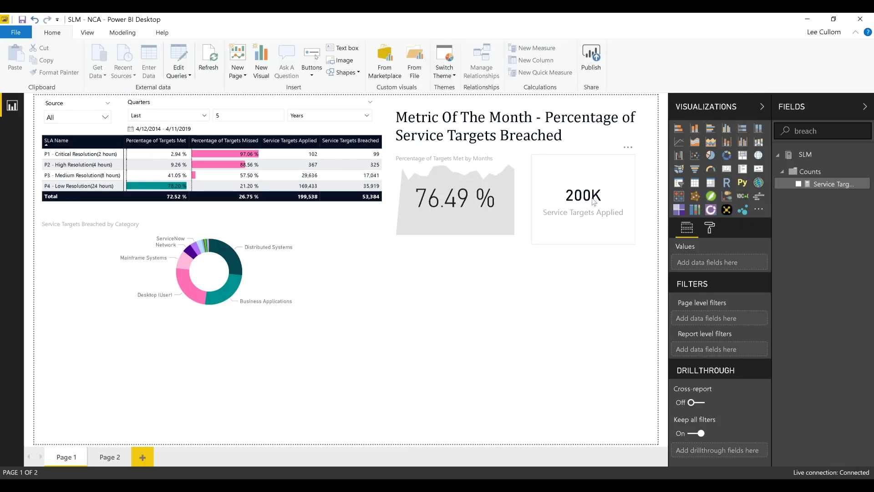
Add a table below the donut chart, spanning the page width, with Number from the SLM - Service Level table
{"action": "left_click", "coordinate": [695, 183]}
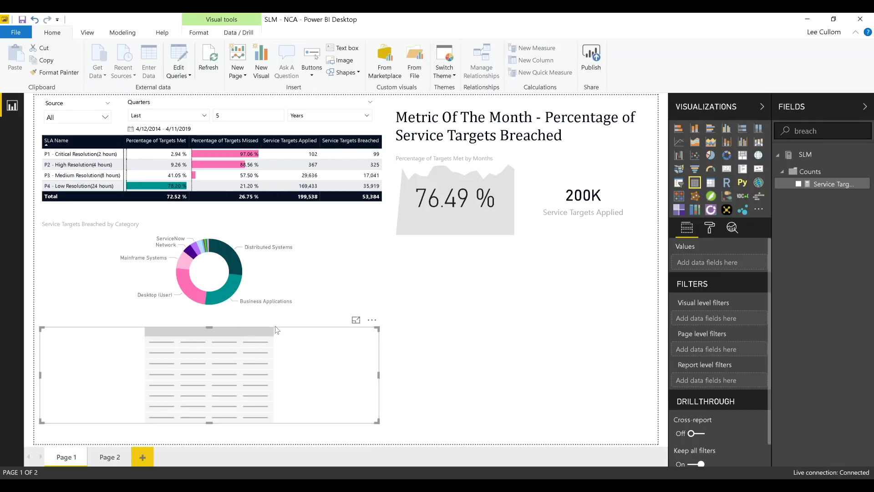
{"action": "left_click_drag", "start_coordinate": [378, 421], "coordinate": [640, 431]}
{"action": "left_click_drag", "start_coordinate": [829, 130], "coordinate": [755, 131]}
{"action": "type", "text": "n"}
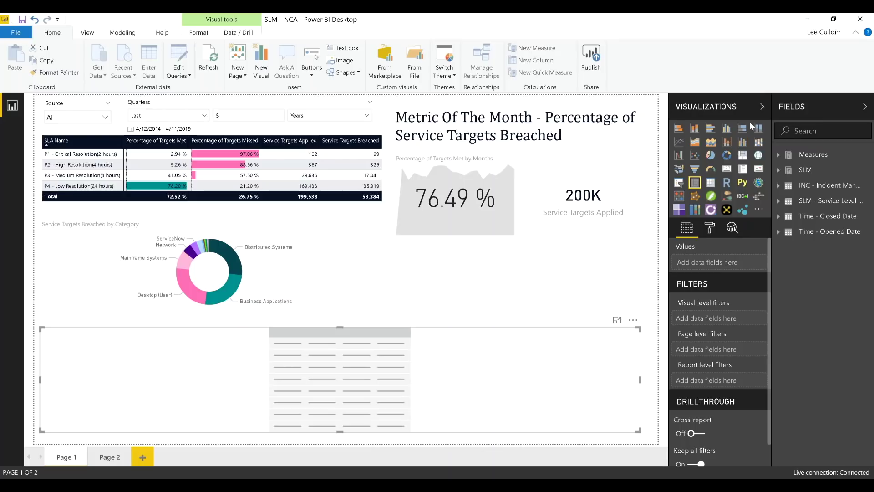
{"action": "type", "text": "umber"}
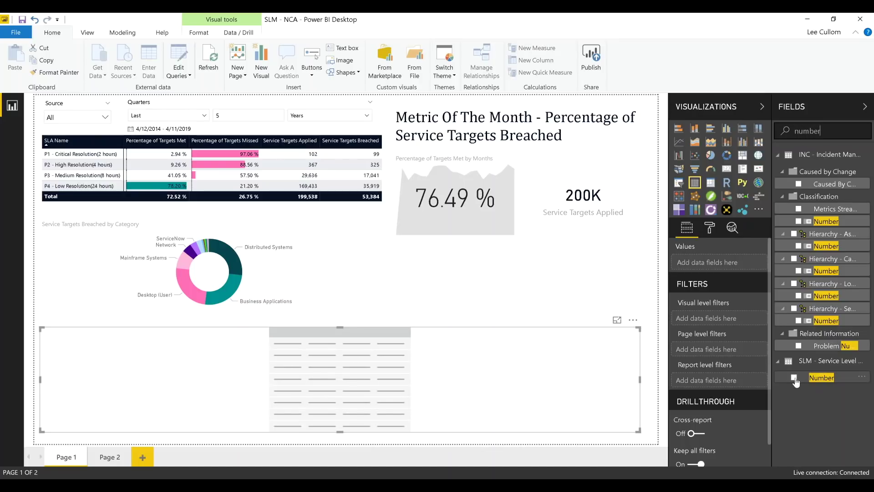
{"action": "left_click", "coordinate": [794, 378]}
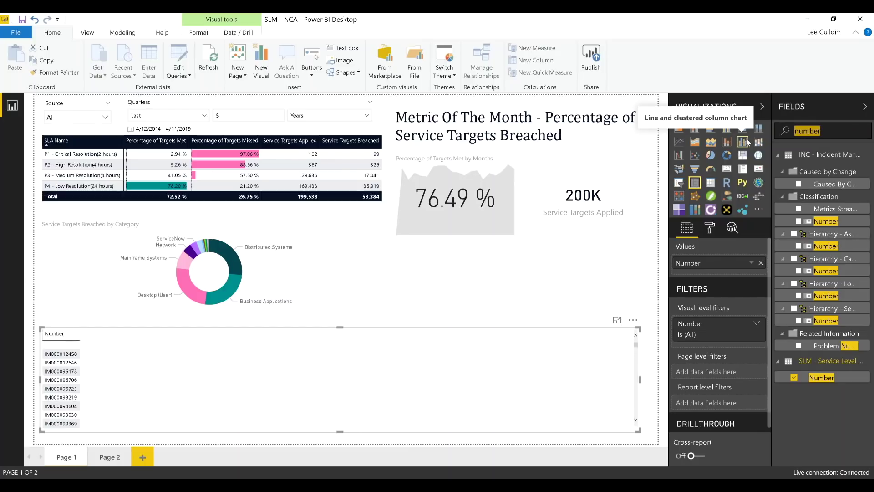
Add the Priority and Incident State classification fields from Incident Management as further columns of the detail table
{"action": "type", "text": "prioriy"}
{"action": "key", "text": "BackSpace"}
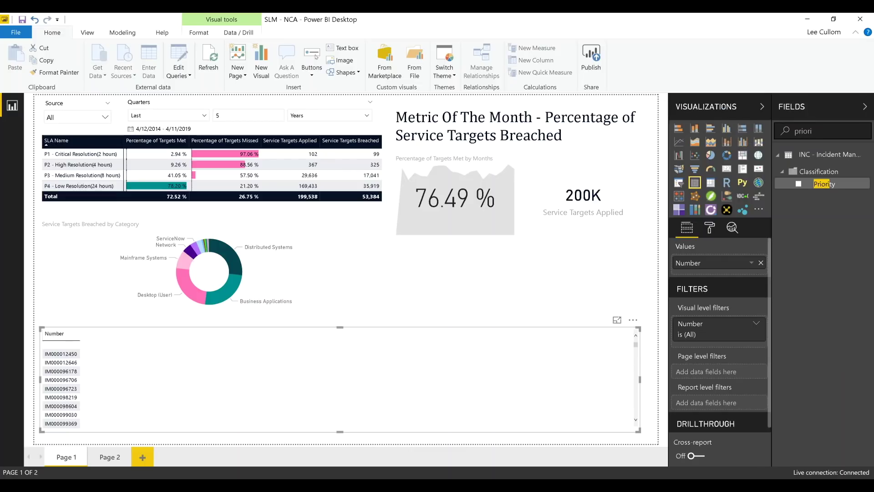
{"action": "left_click", "coordinate": [798, 184]}
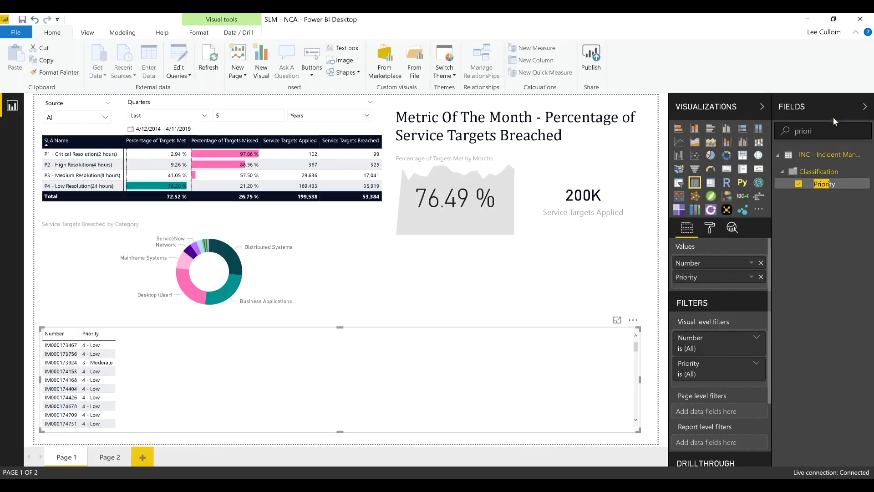
{"action": "double_click", "coordinate": [803, 131]}
{"action": "type", "text": "state"}
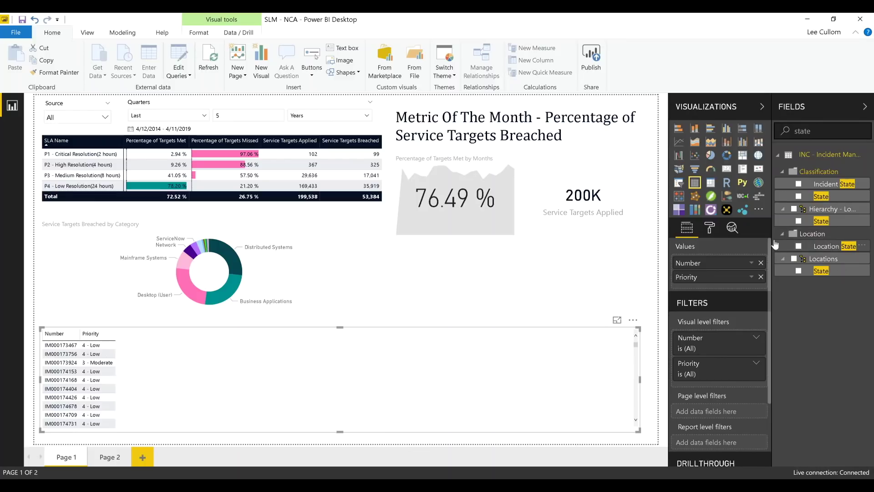
{"action": "left_click", "coordinate": [798, 184]}
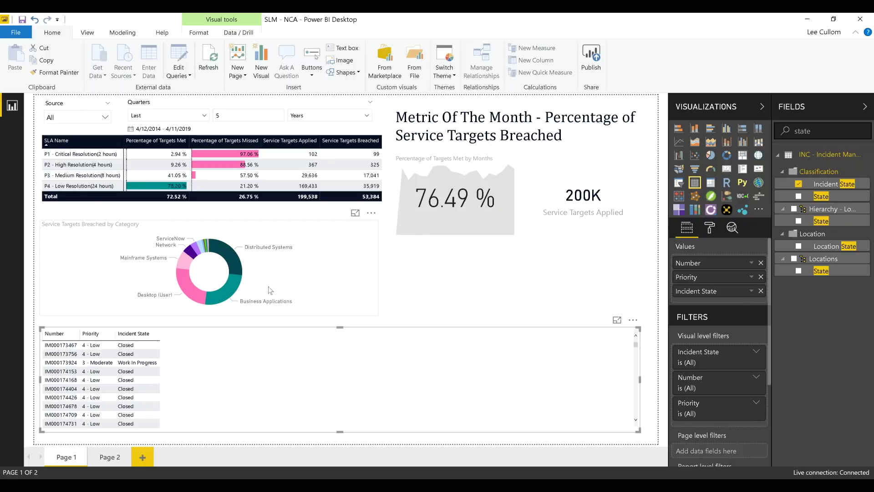
Cross-filter the report by the donut's Business Applications slice, and add the Service Targets Breached count as a column of the incident detail table
{"action": "left_click", "coordinate": [225, 298]}
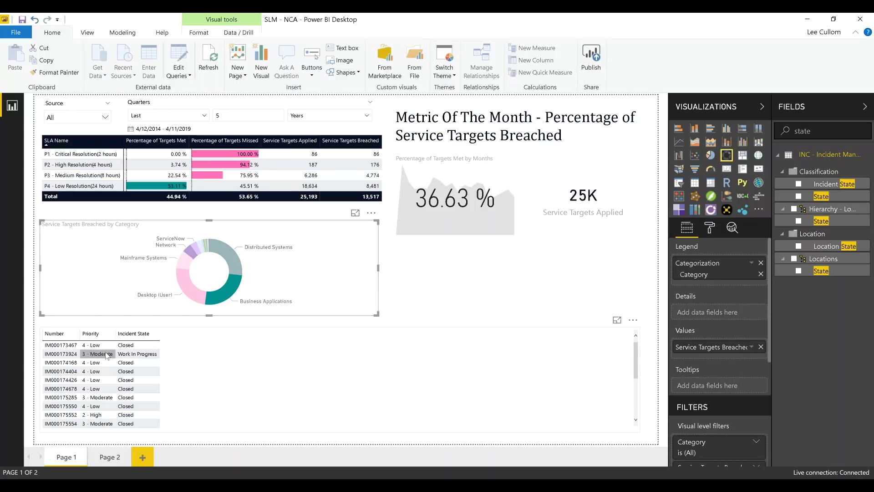
{"action": "left_click_drag", "start_coordinate": [825, 135], "coordinate": [747, 124]}
{"action": "type", "text": "breach"}
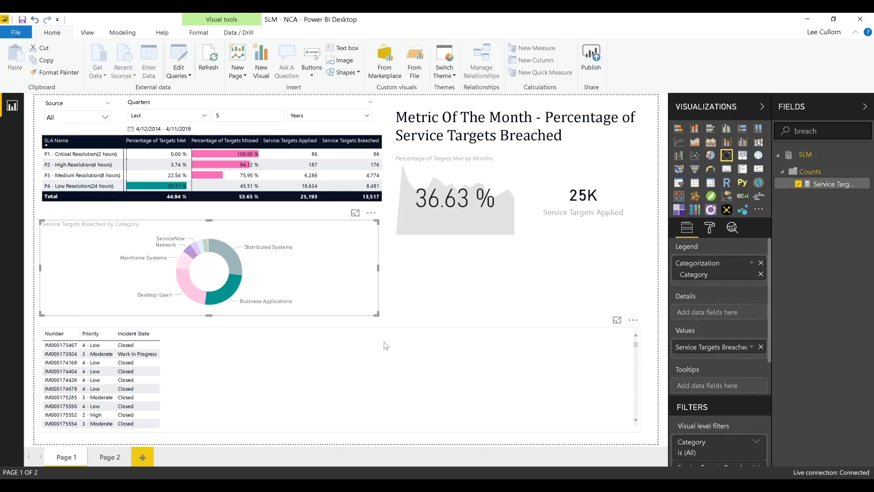
{"action": "left_click", "coordinate": [489, 339]}
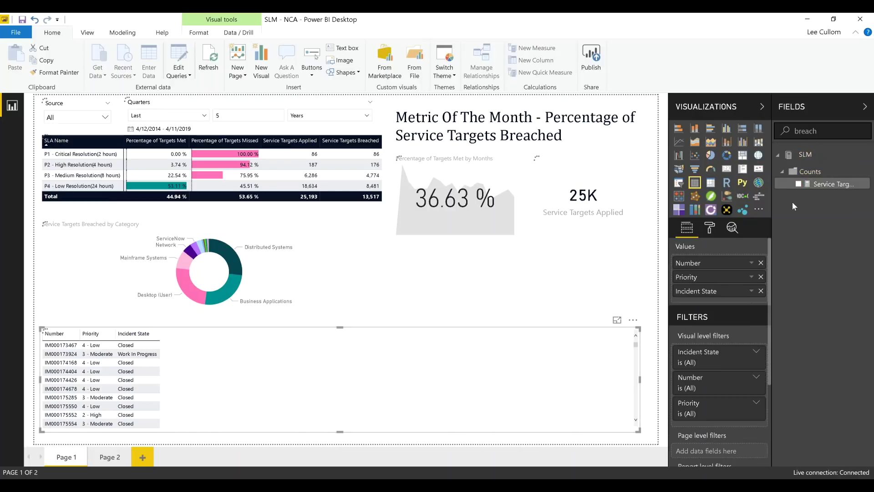
{"action": "left_click", "coordinate": [798, 185]}
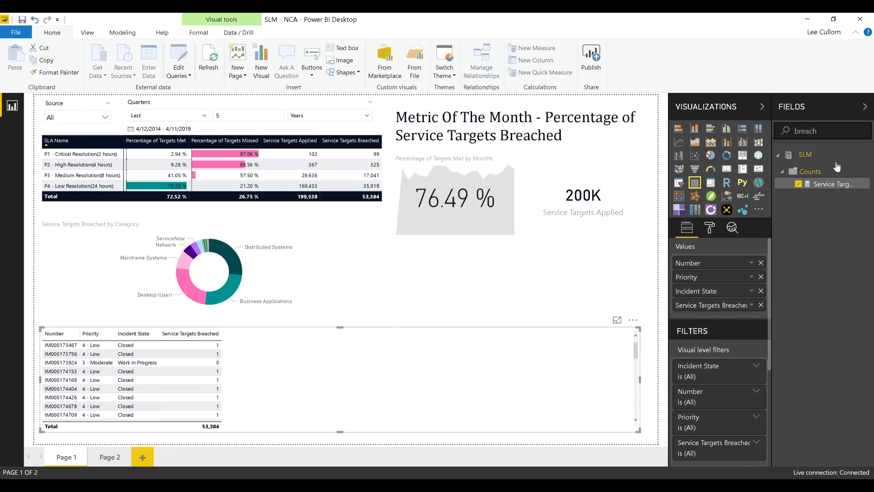
Add the Service Targets Applied count as the last column of the incident detail table, and look through its rows
{"action": "double_click", "coordinate": [835, 136]}
{"action": "type", "text": "appl"}
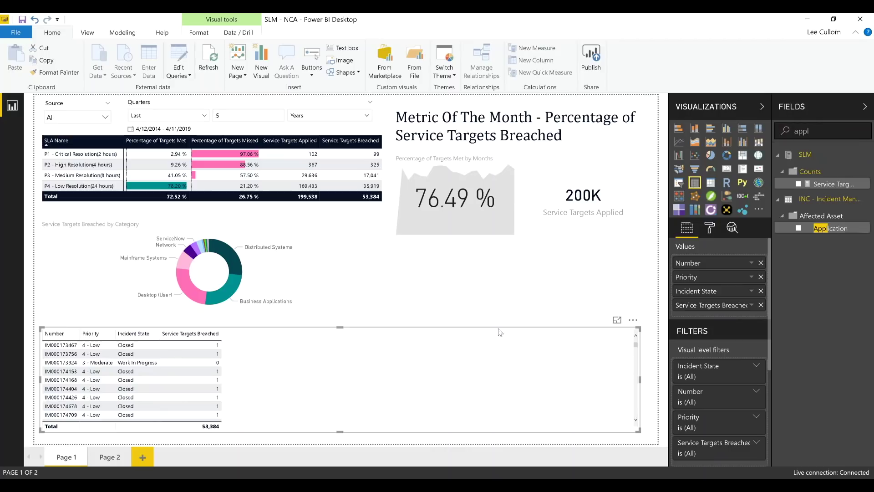
{"action": "left_click", "coordinate": [798, 184]}
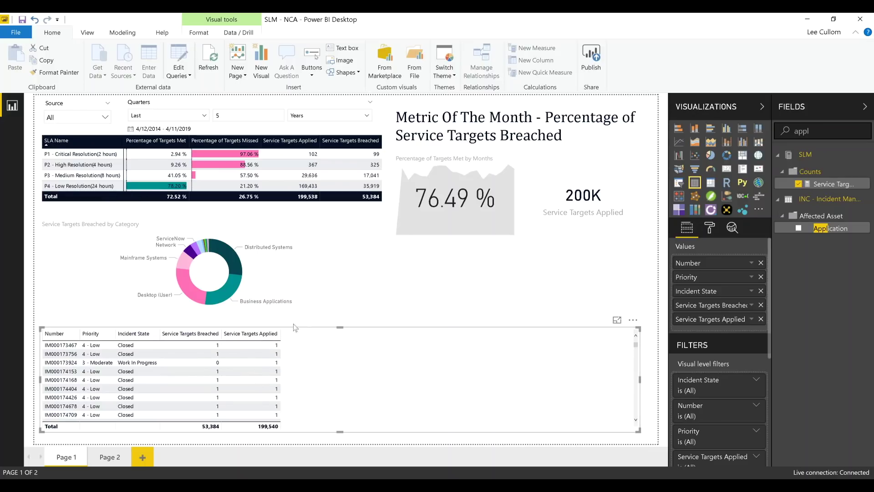
{"action": "scroll", "coordinate": [384, 355], "scroll_direction": "down", "scroll_amount": 10}
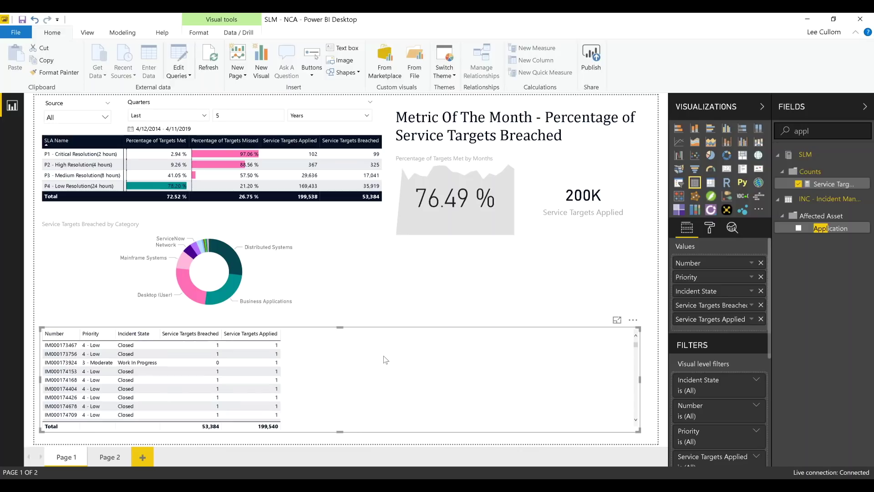
{"action": "scroll", "coordinate": [384, 359], "scroll_direction": "down", "scroll_amount": 5}
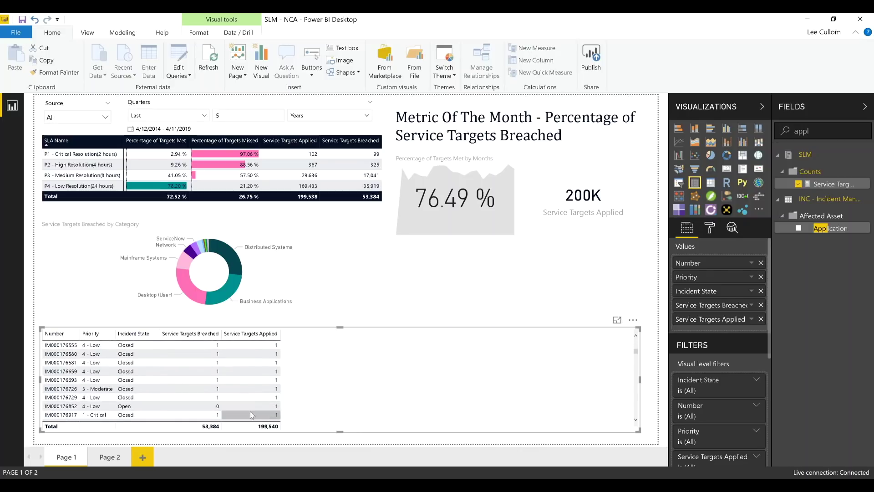
{"action": "scroll", "coordinate": [299, 364], "scroll_direction": "up", "scroll_amount": 5}
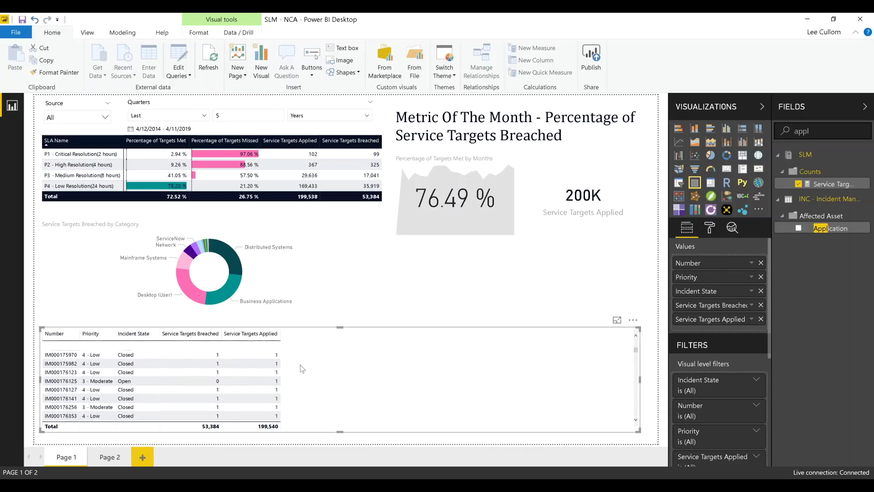
{"action": "scroll", "coordinate": [278, 372], "scroll_direction": "up", "scroll_amount": 10}
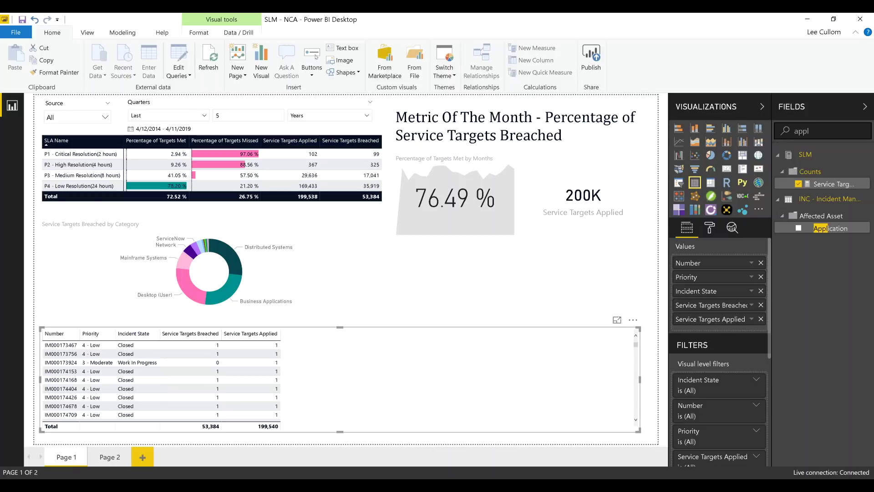
Switch to the Northcraft On-Premises Pricing page in the Edge browser and open the site's Test Drive
{"action": "mouse_move", "coordinate": [276, 485]}
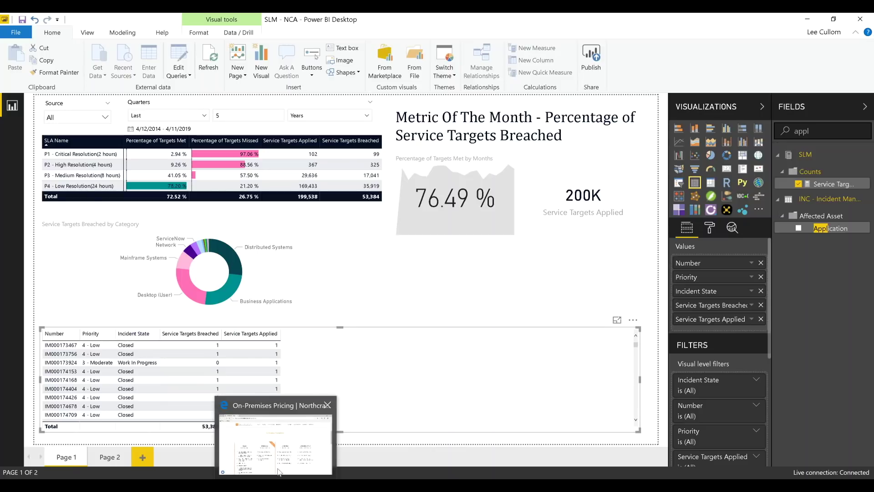
{"action": "left_click", "coordinate": [254, 417]}
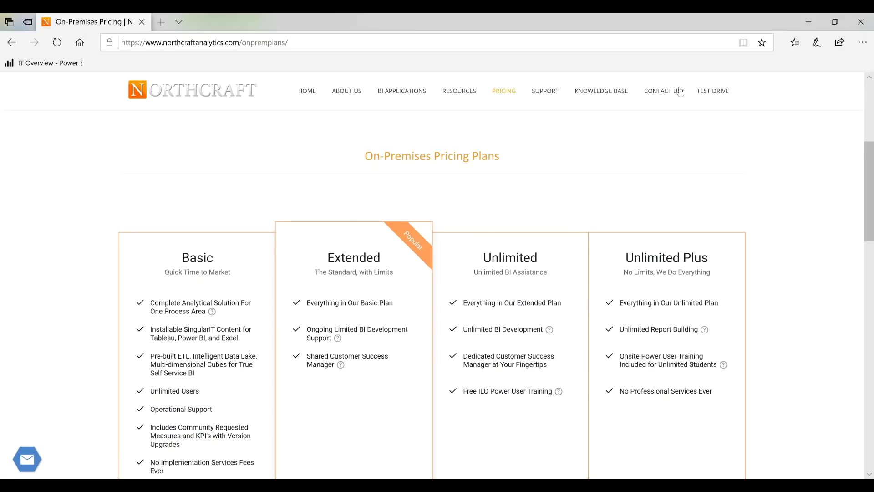
{"action": "left_click", "coordinate": [717, 91]}
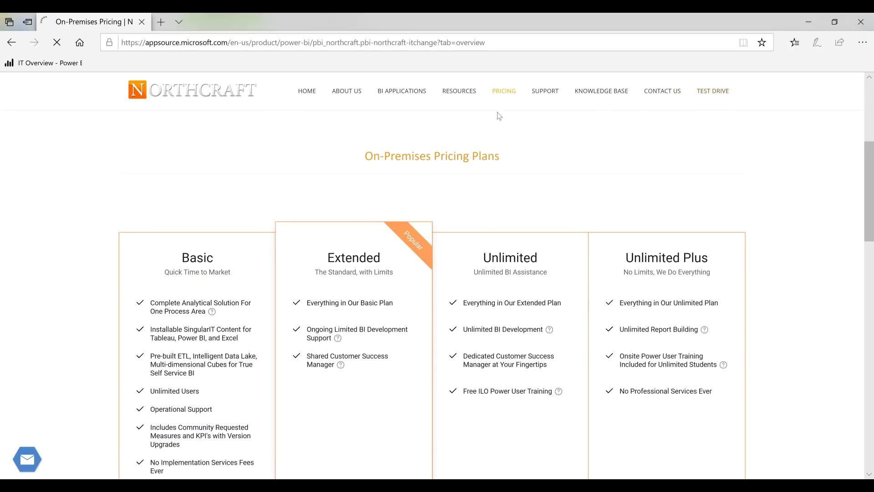